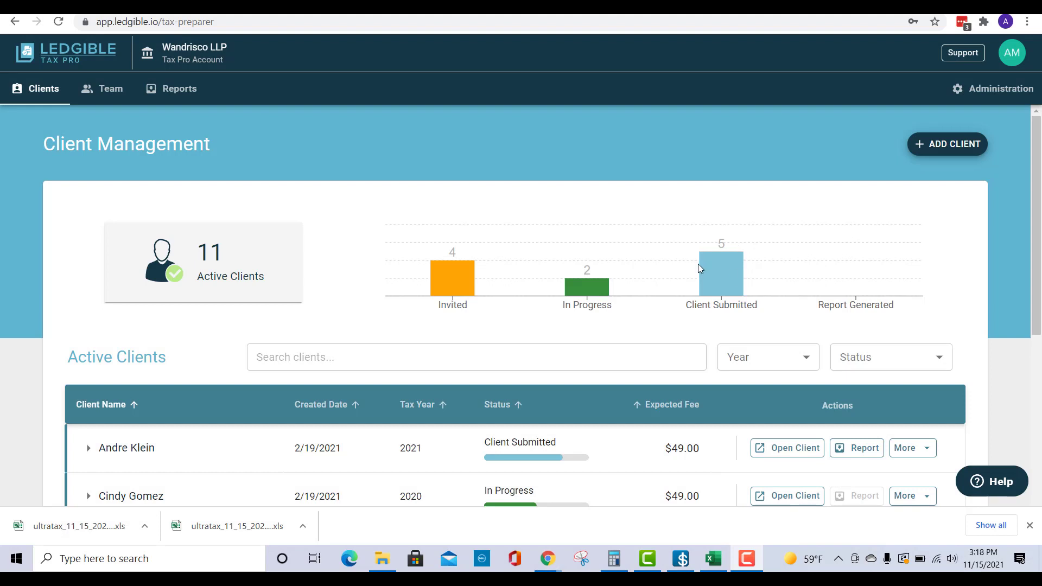
Step: Expand the details of the third client in the active clients list
scroll(695, 264, down, 1)
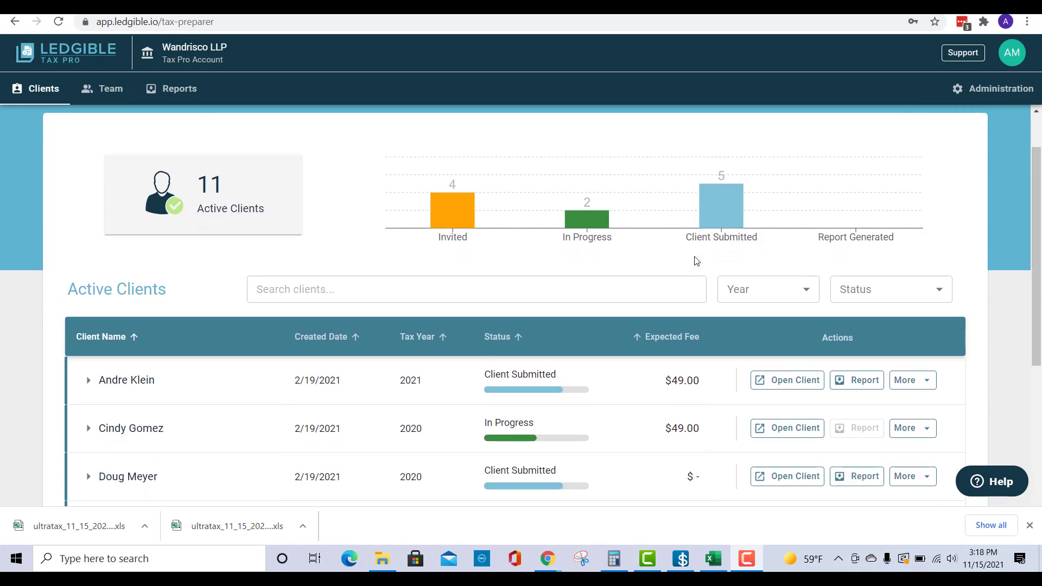
scroll(695, 260, down, 2)
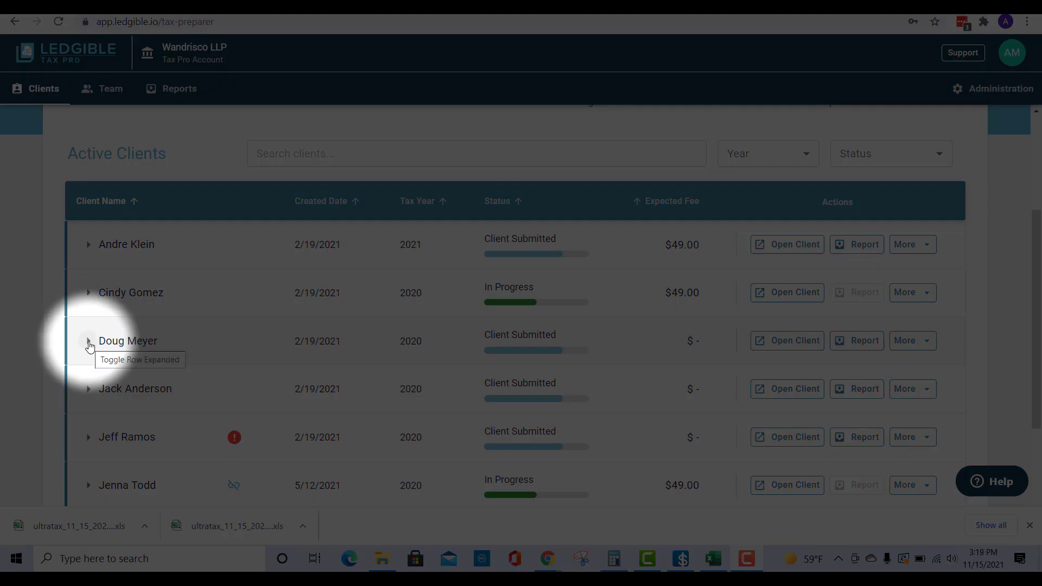
click(89, 342)
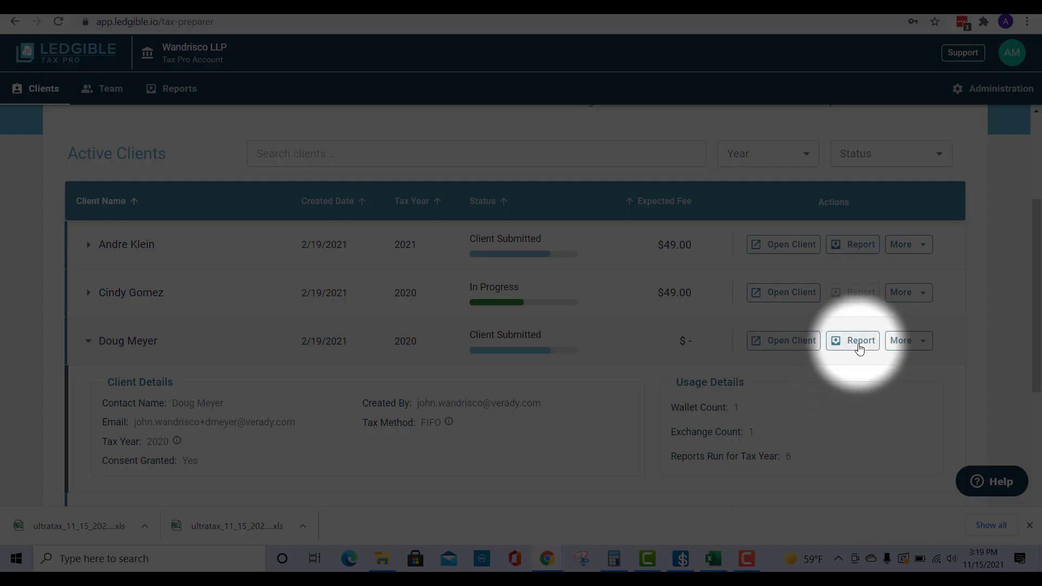
Step: Create a Thomson Reuters UltraTax CS Import report for the expanded client
click(859, 347)
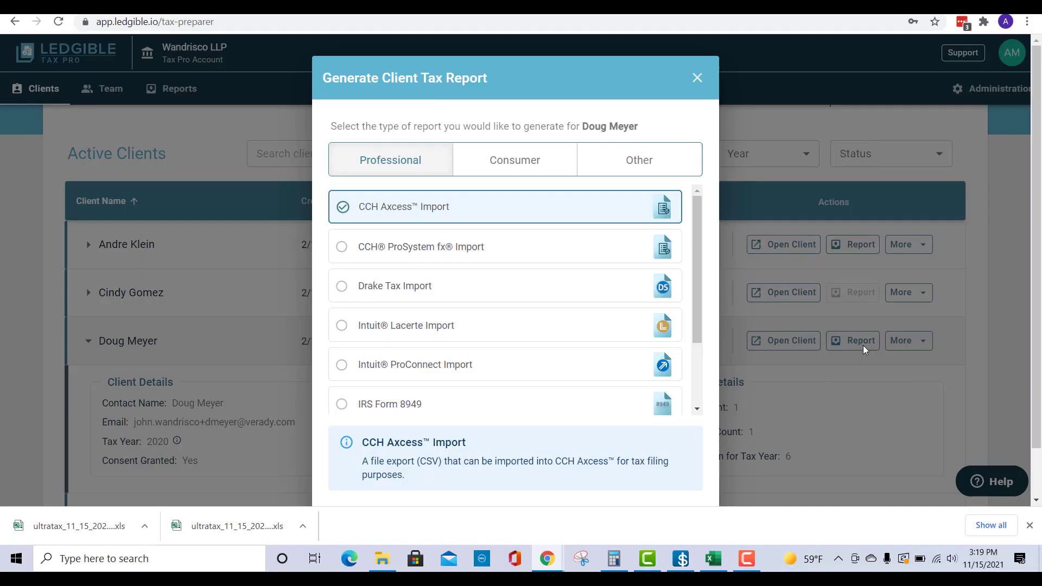
scroll(521, 306, down, 1)
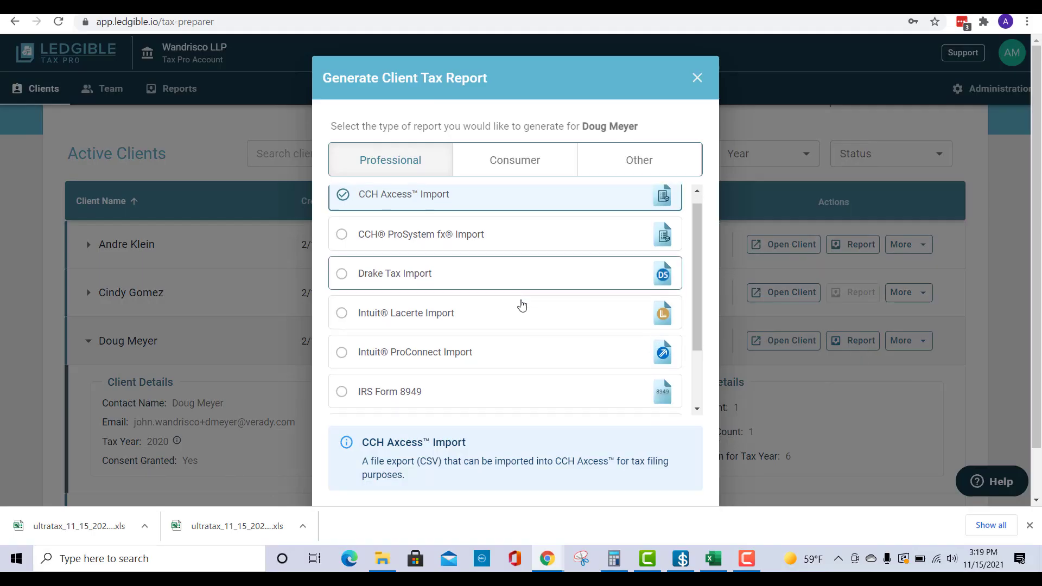
scroll(521, 305, down, 5)
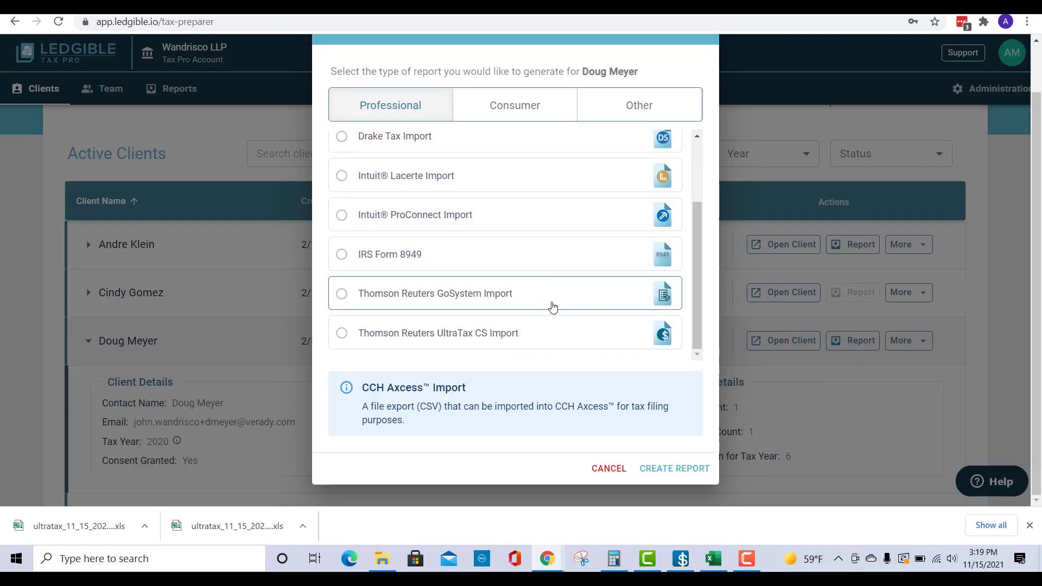
click(342, 334)
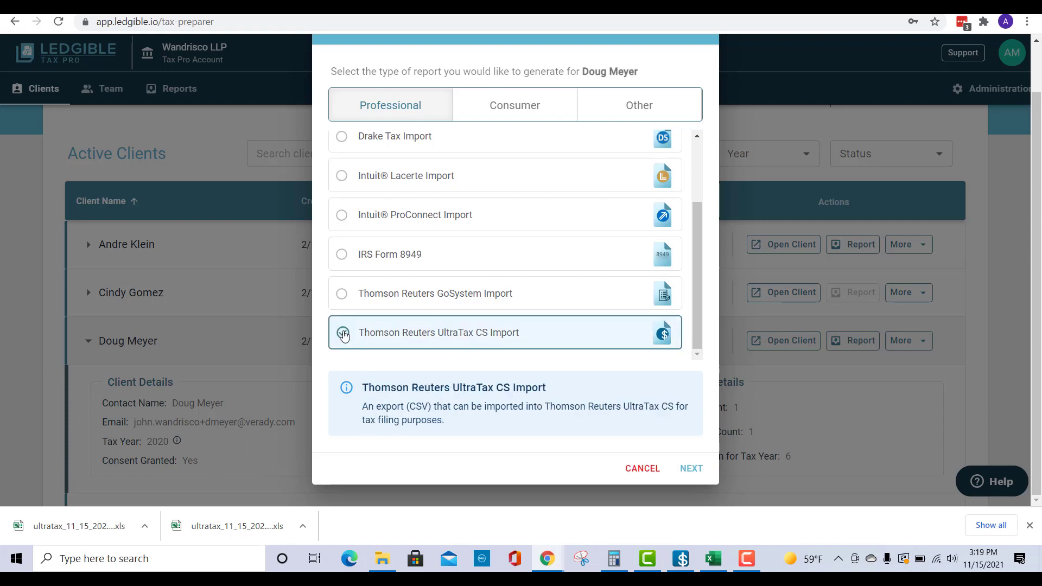
click(693, 470)
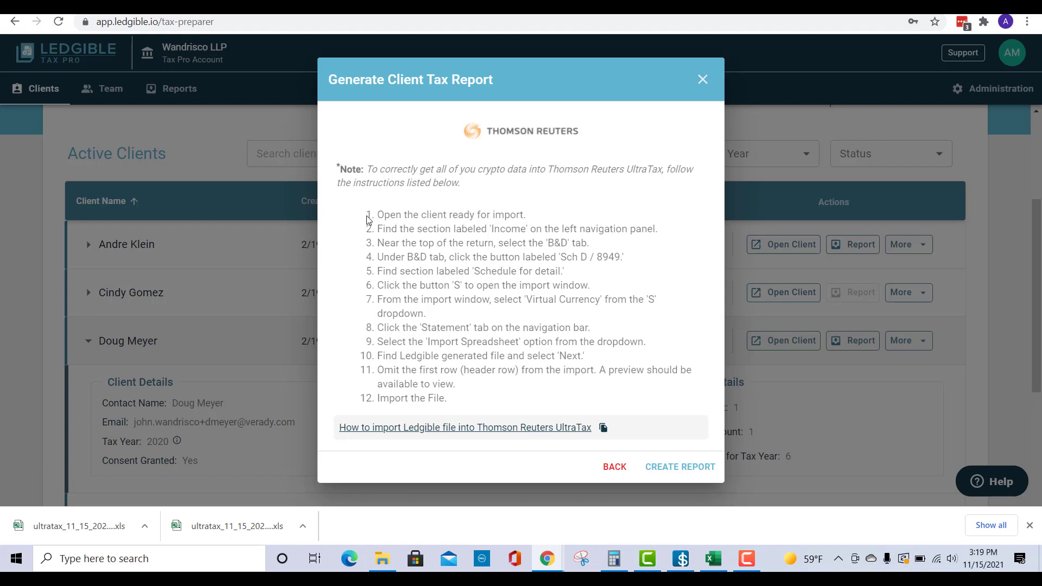
click(695, 469)
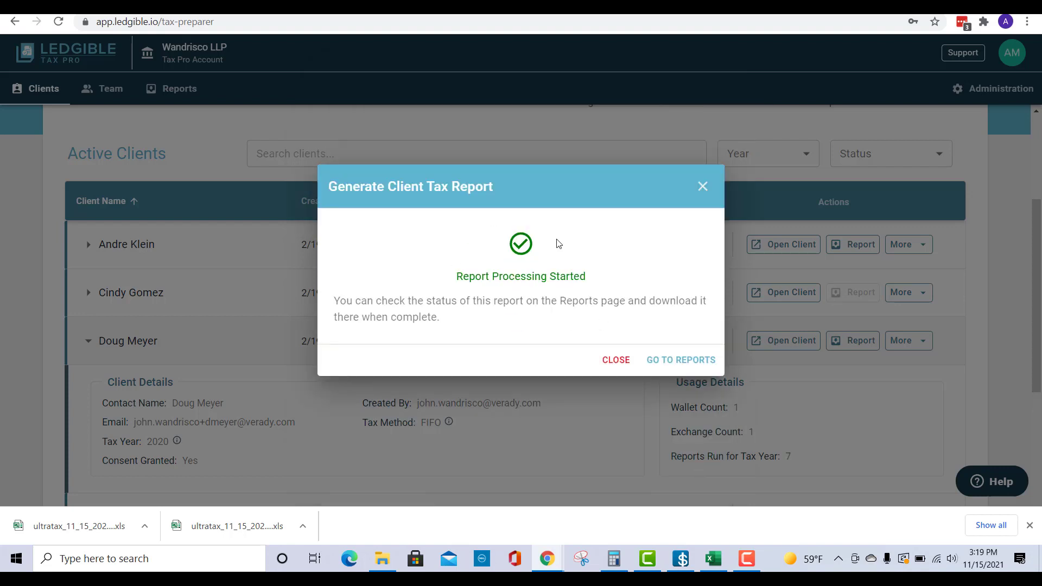
Step: Go to the client reports and download the newest Thomson Reuters UltraTax CS Import report
click(664, 361)
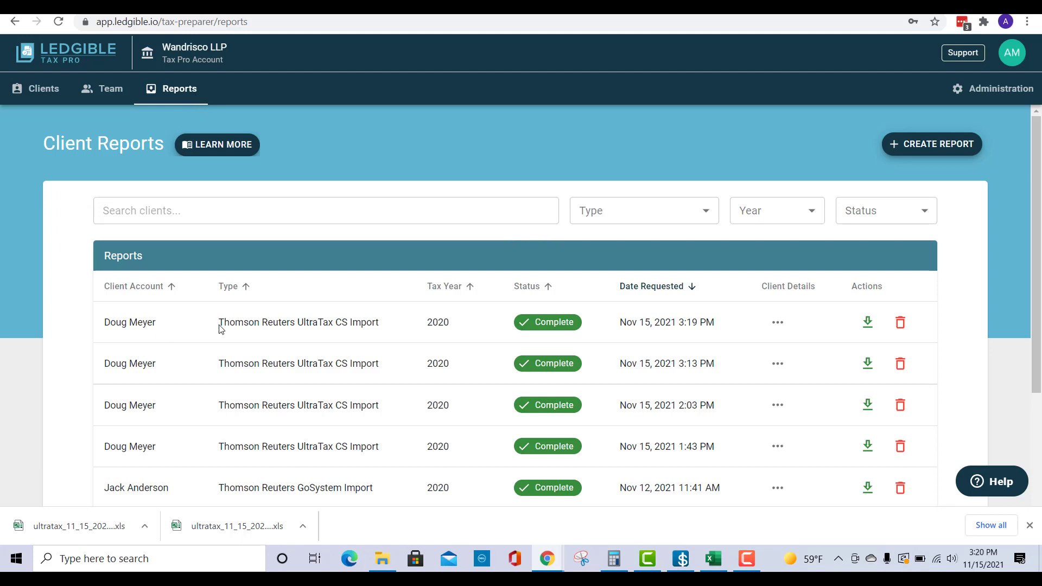
drag(220, 324, 450, 323)
click(870, 332)
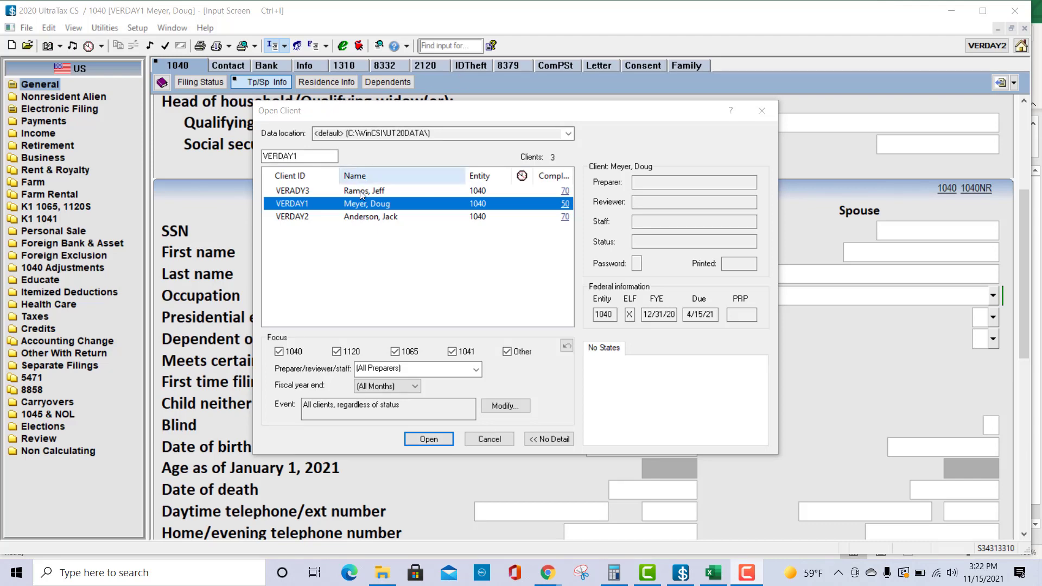
Step: Open the same client's 1040 return in UltraTax CS from the Open Client list
click(366, 204)
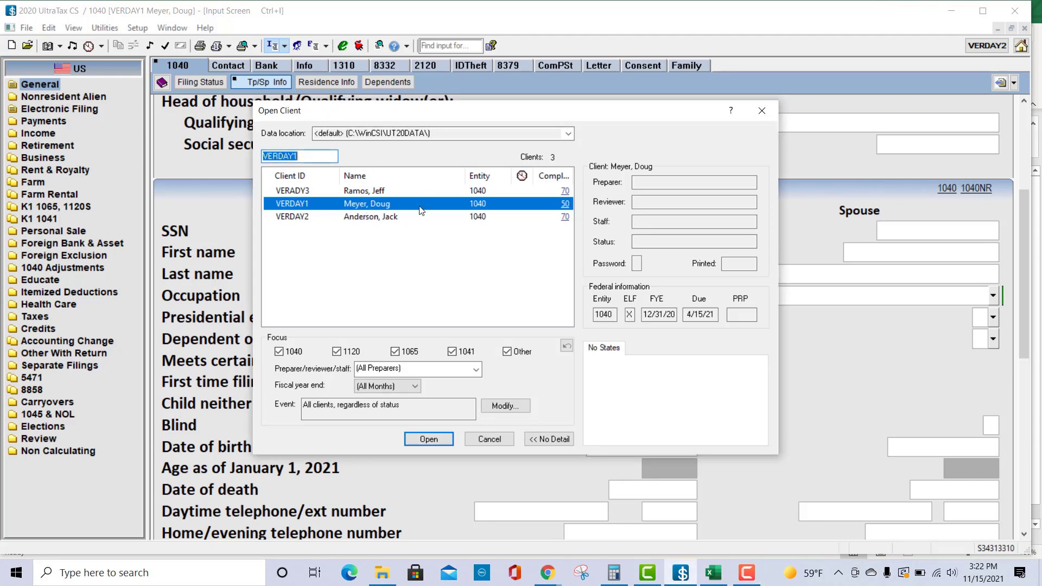
click(428, 439)
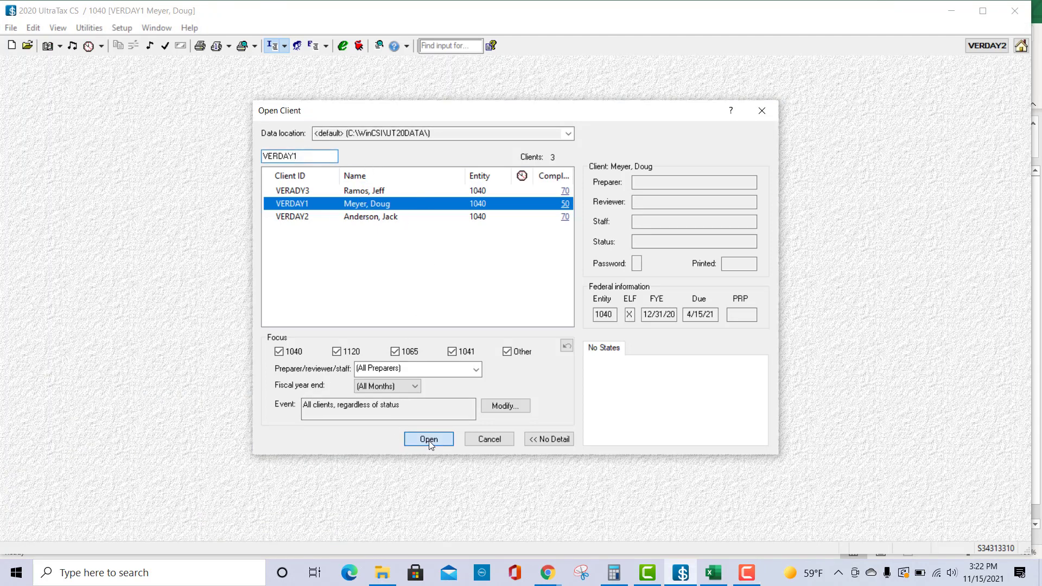
click(429, 441)
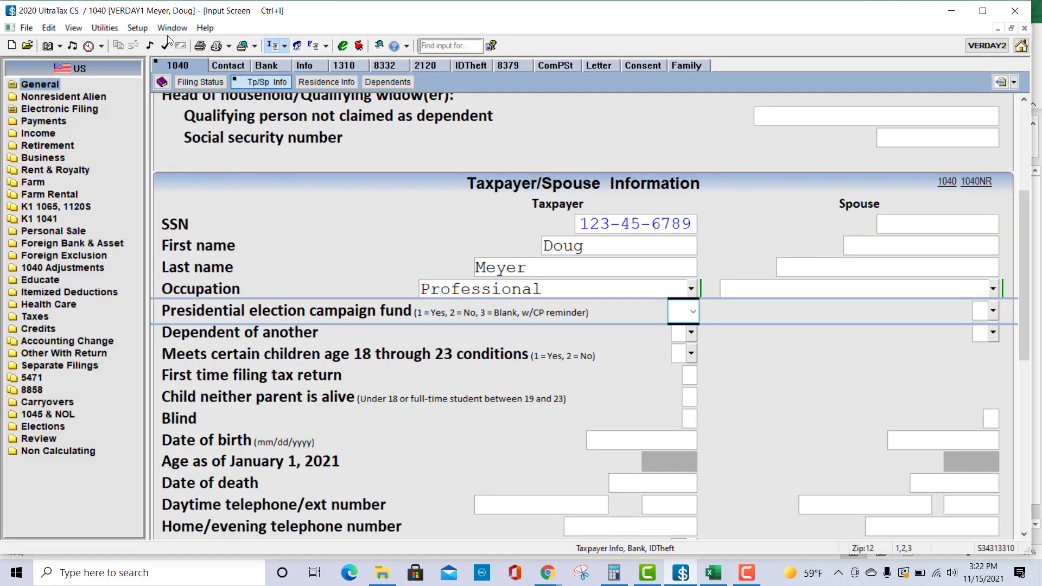
key(F9)
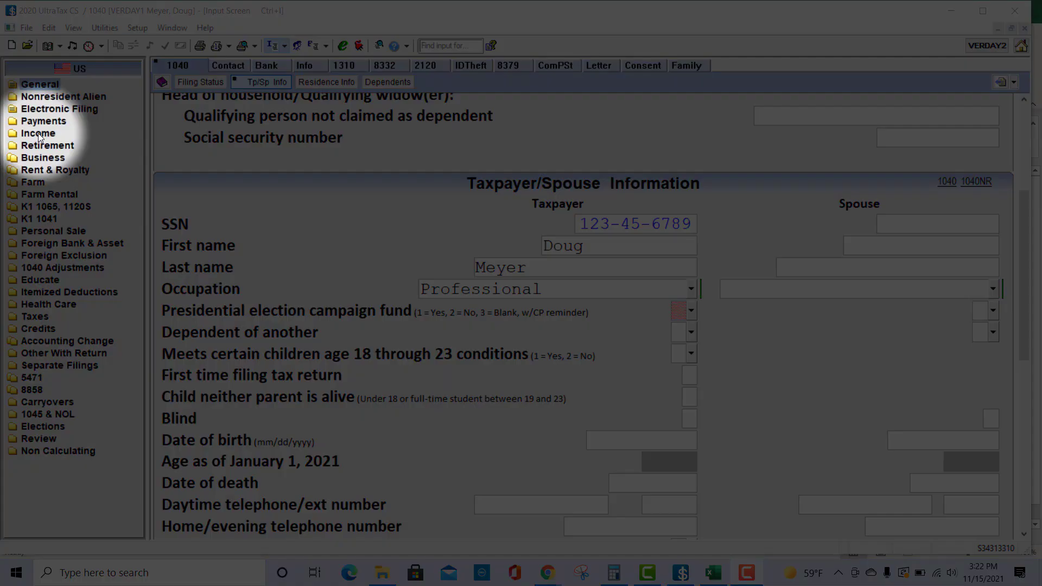
Step: Open the Schedule D / Form 8949 detail under the B&D income screen and add its Virtual Currency Transactions statement
click(38, 132)
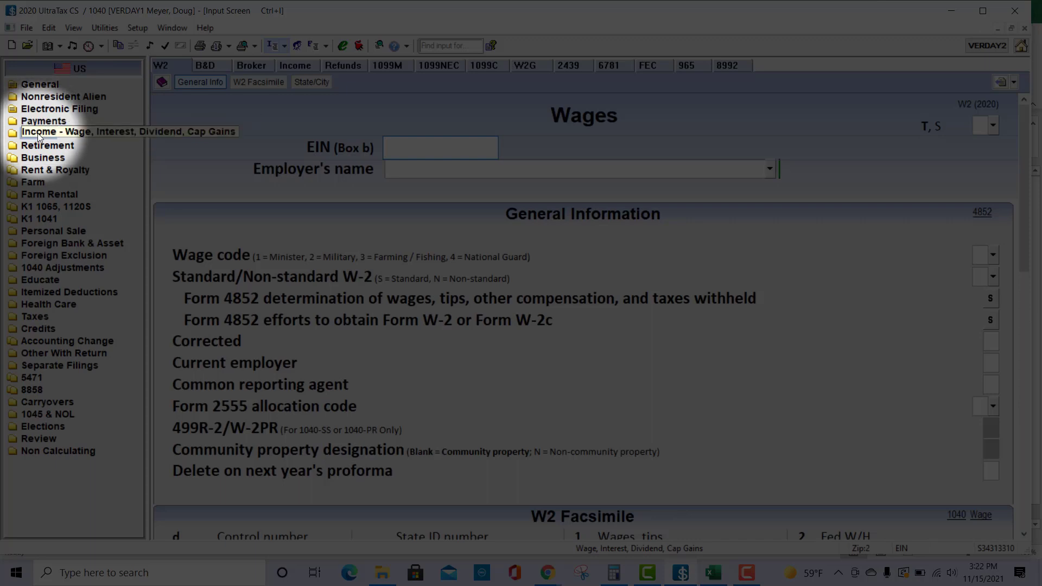
click(214, 64)
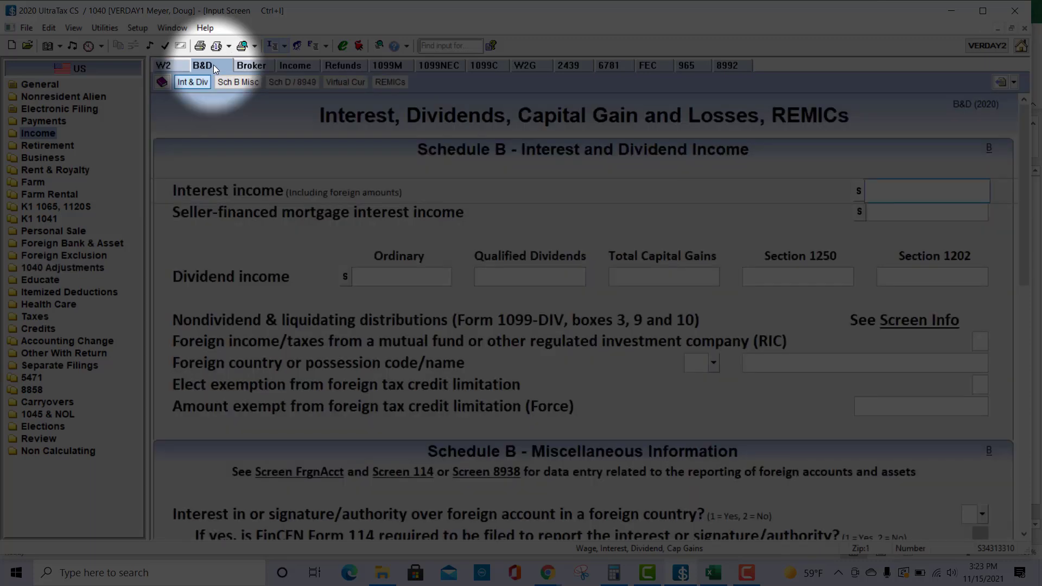
click(292, 81)
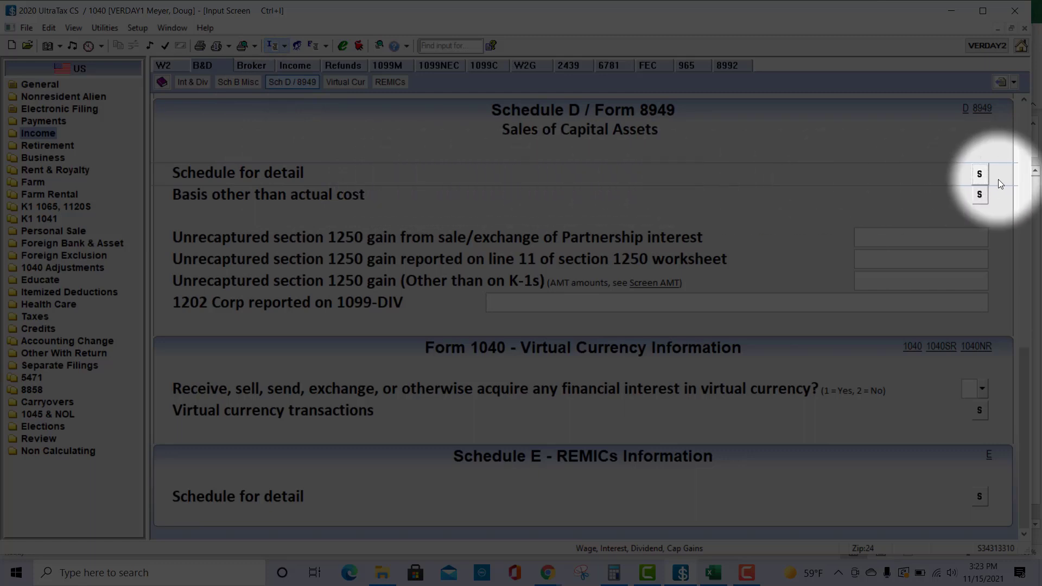
click(979, 174)
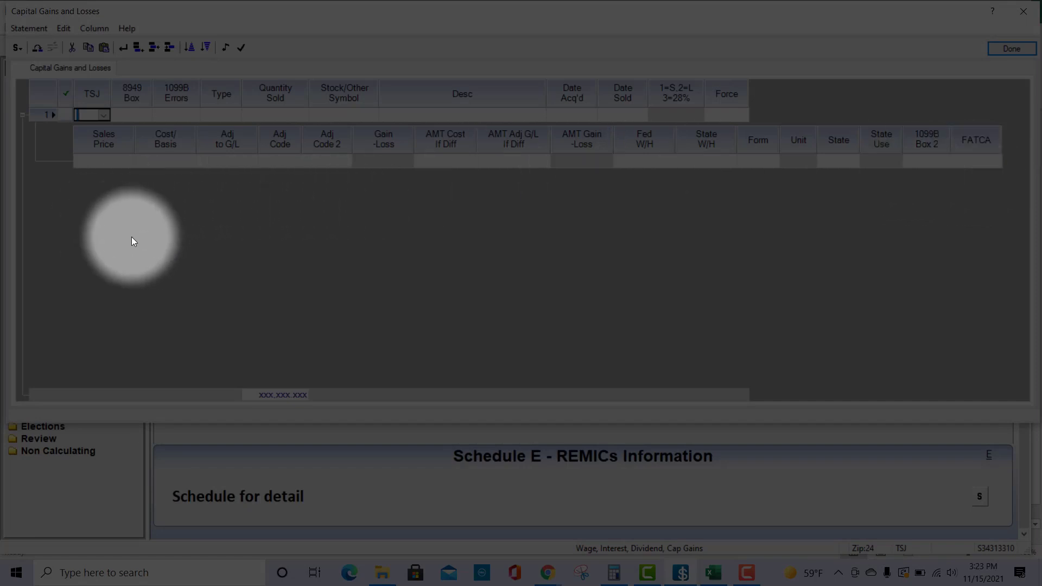
click(19, 48)
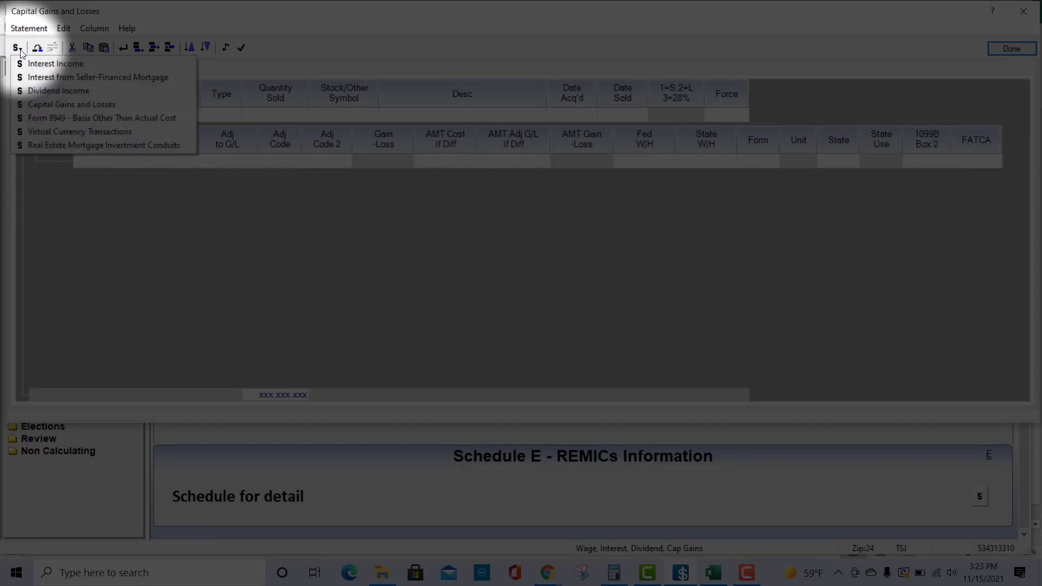
click(55, 132)
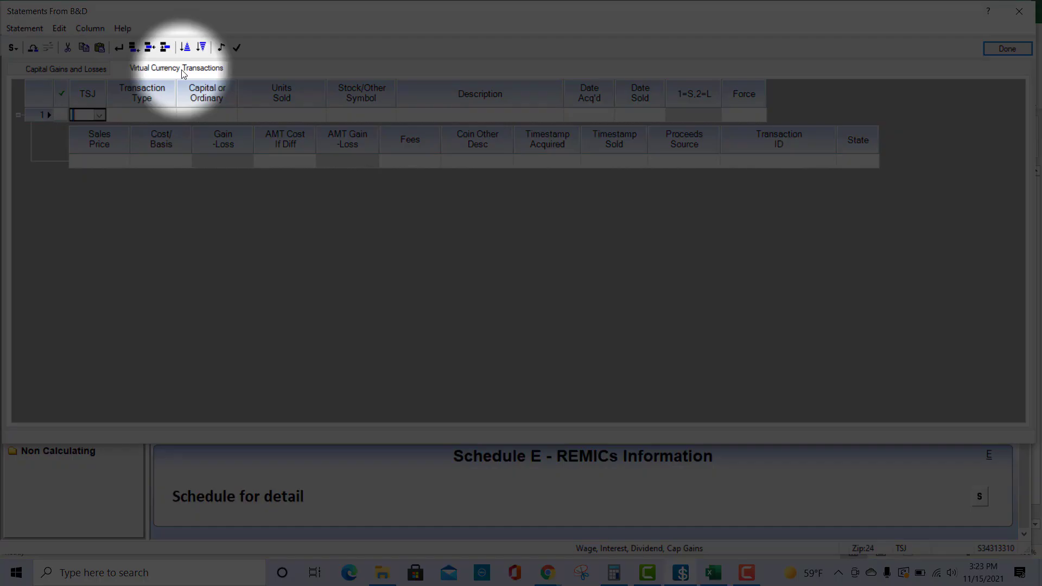
Step: Start a spreadsheet import from the first UltraTax export listed in Downloads, ending in (3), using a new column mapping
click(37, 30)
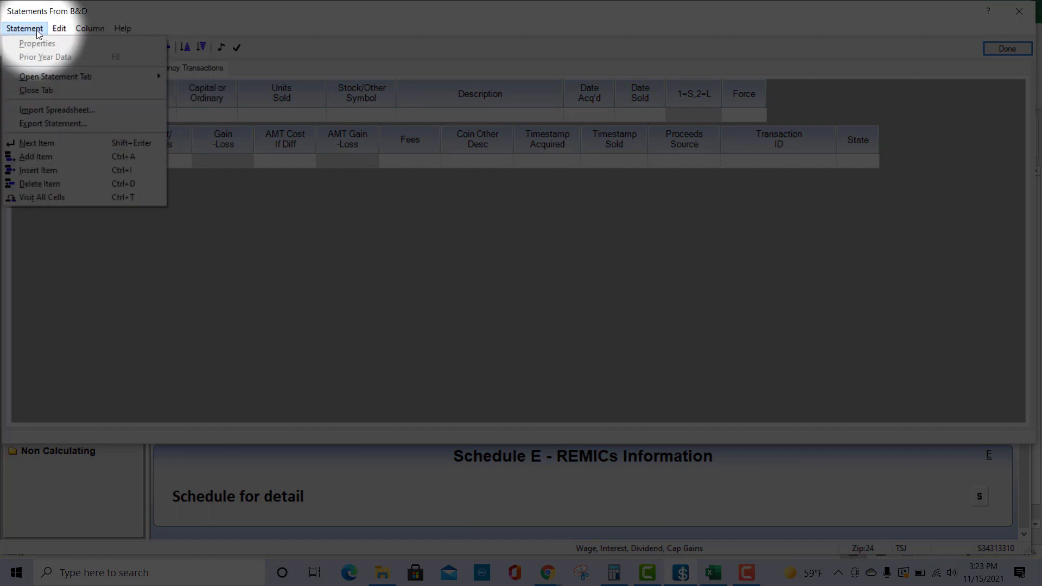
click(55, 112)
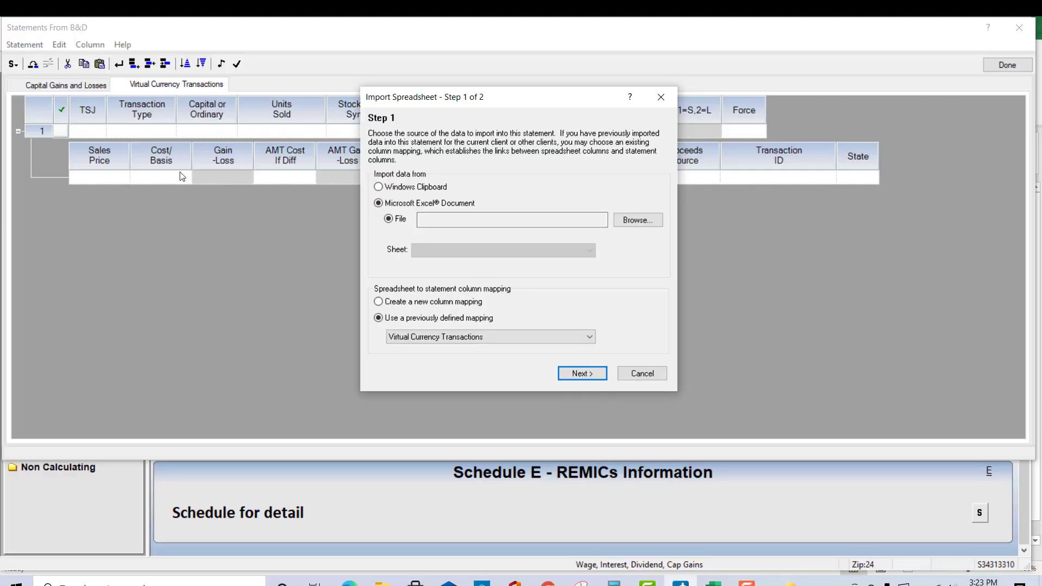
click(630, 224)
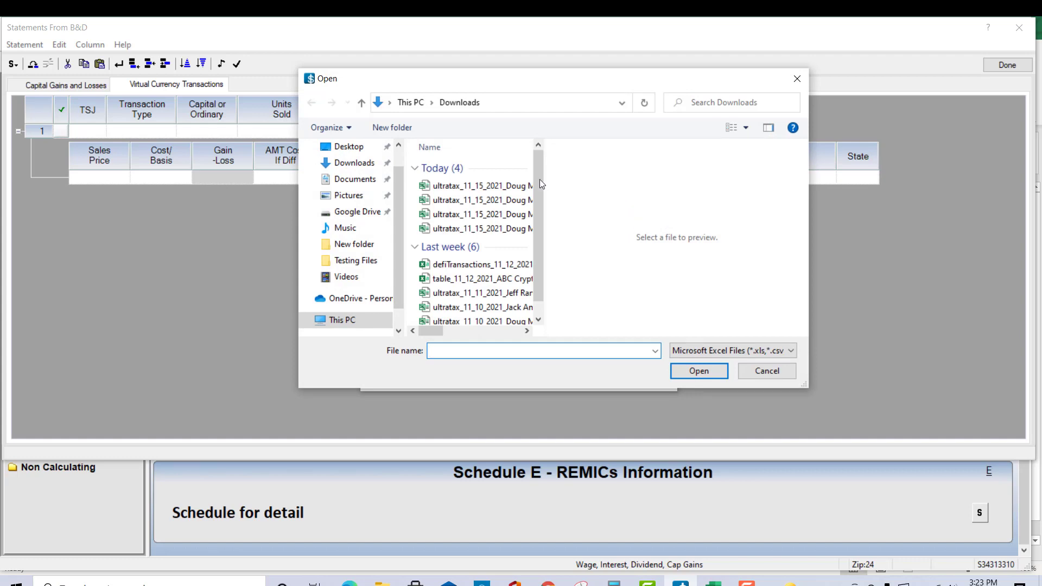
click(513, 187)
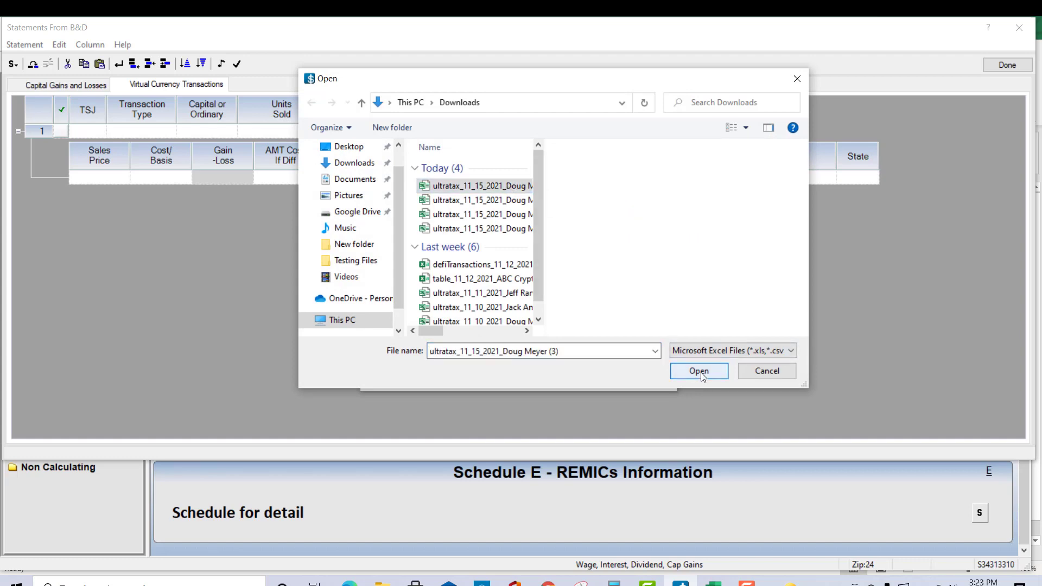
click(701, 374)
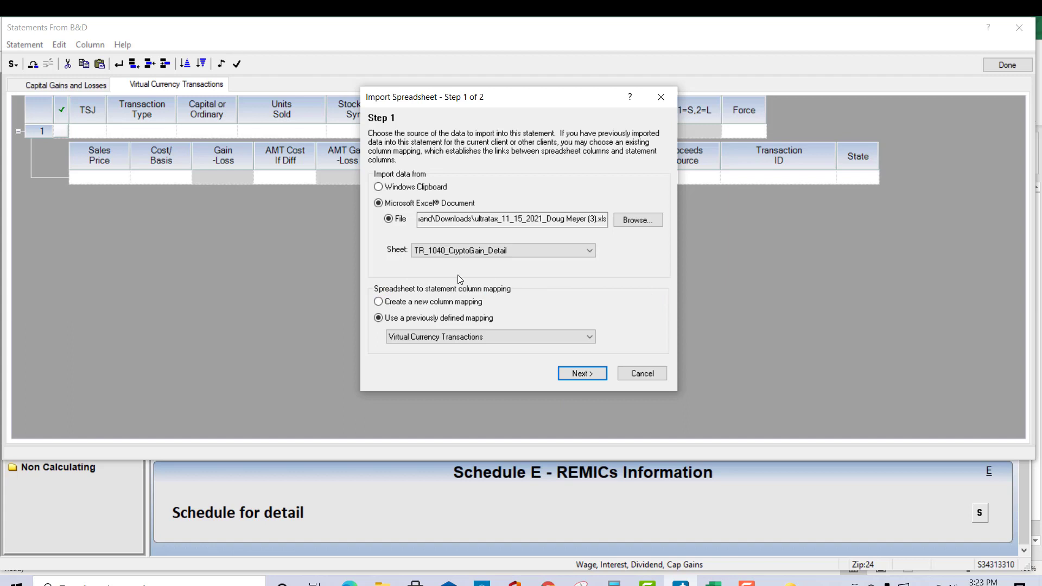
click(378, 302)
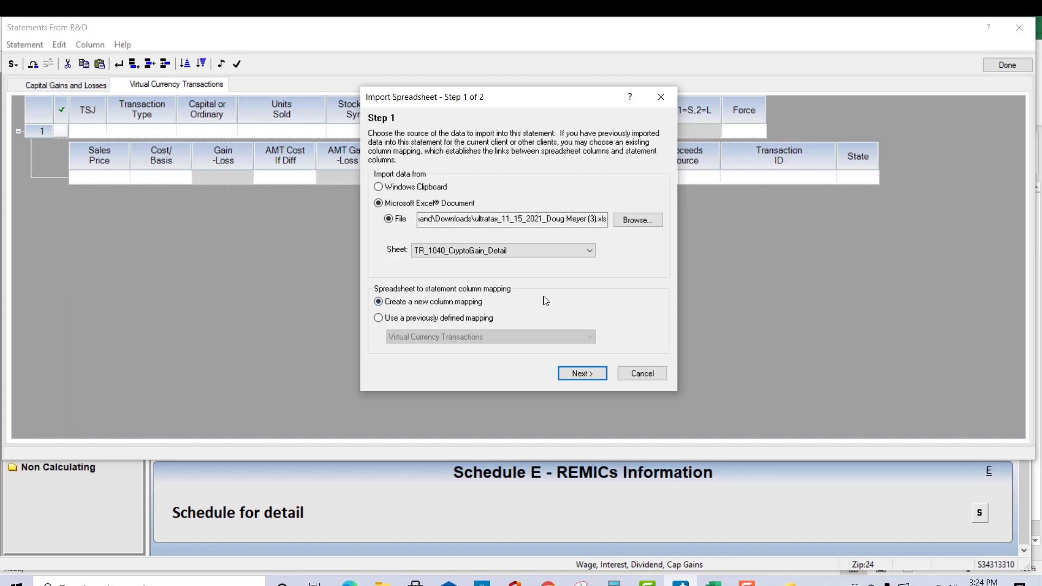
click(583, 373)
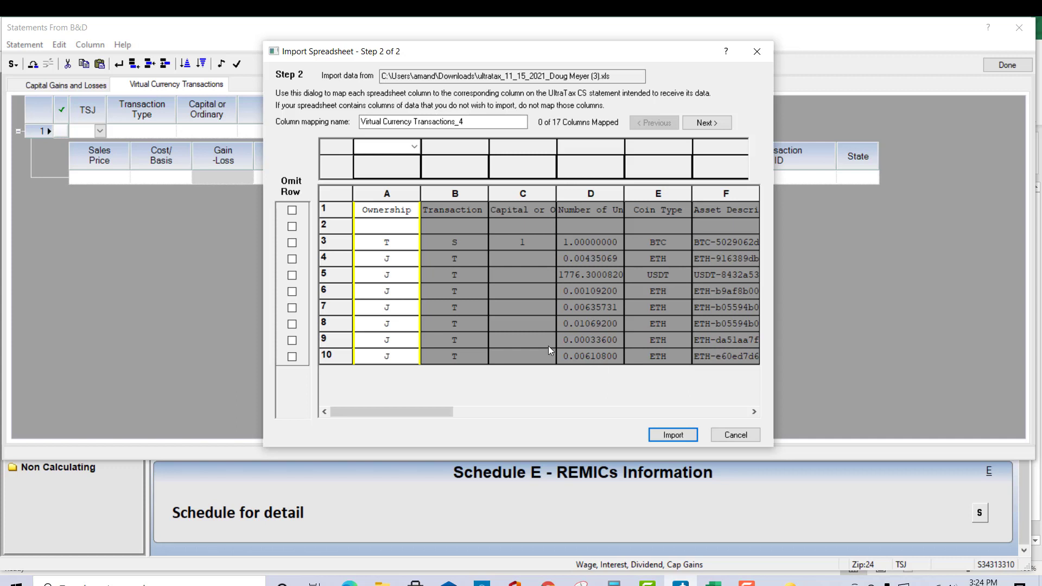
Step: Map spreadsheet column A (Ownership) to TSJ and column B to Transaction Type
click(404, 146)
click(385, 168)
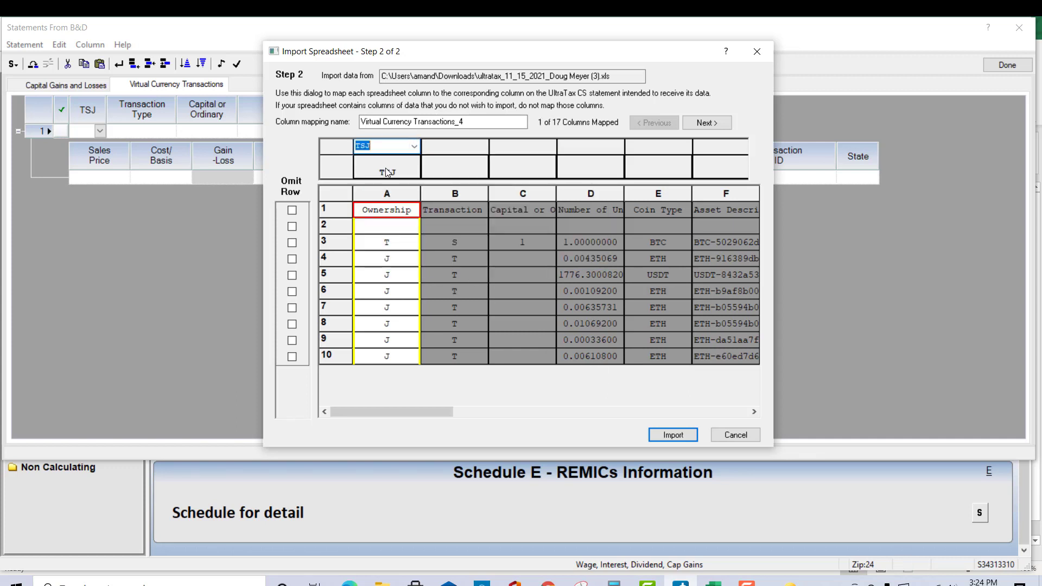
click(464, 153)
click(482, 146)
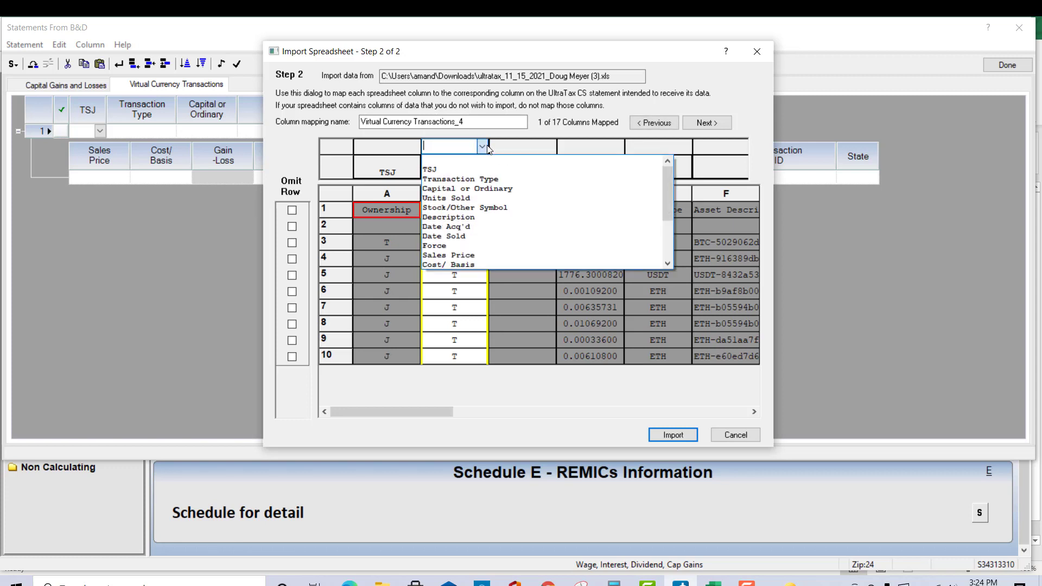
click(481, 179)
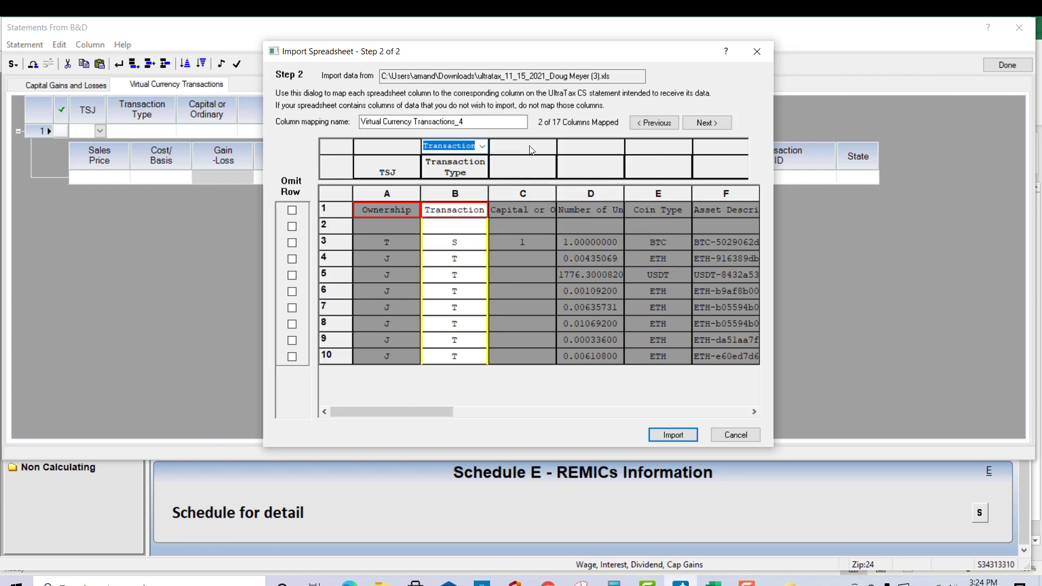
Step: Map spreadsheet column C to Capital or Ordinary and column D to Units Sold
click(543, 147)
click(550, 147)
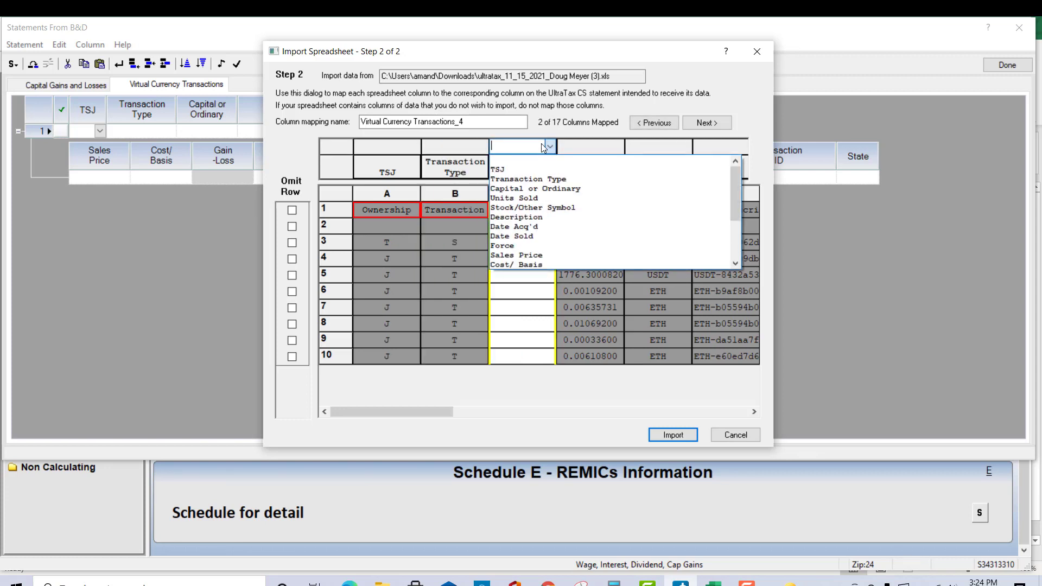
click(548, 188)
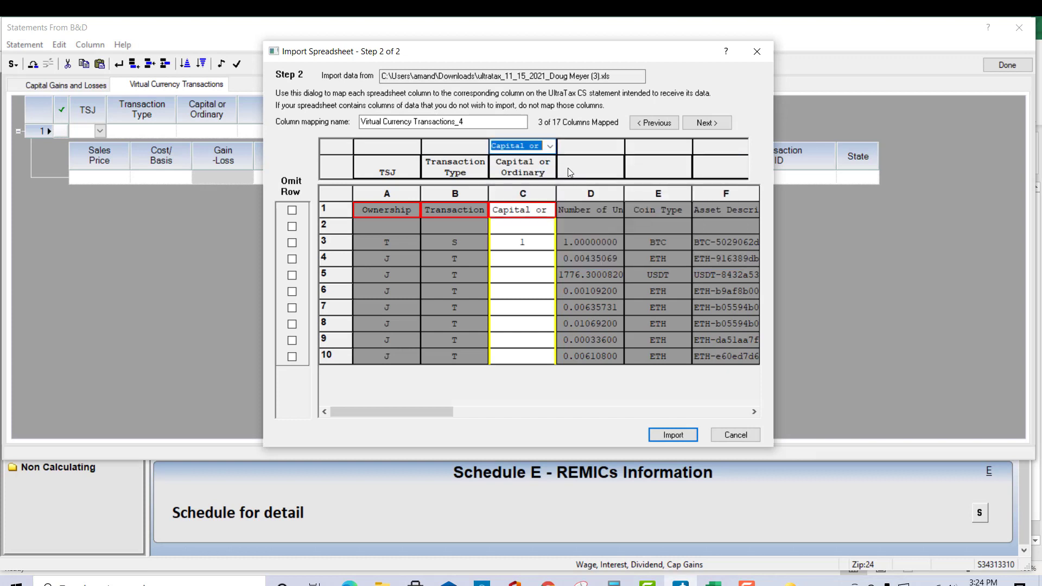
click(580, 153)
click(617, 147)
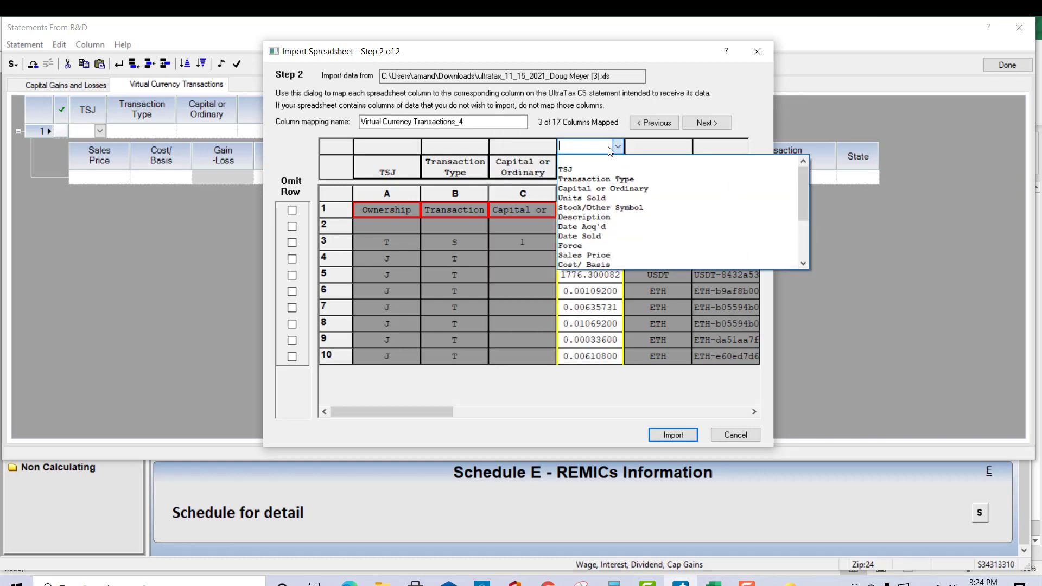
click(603, 197)
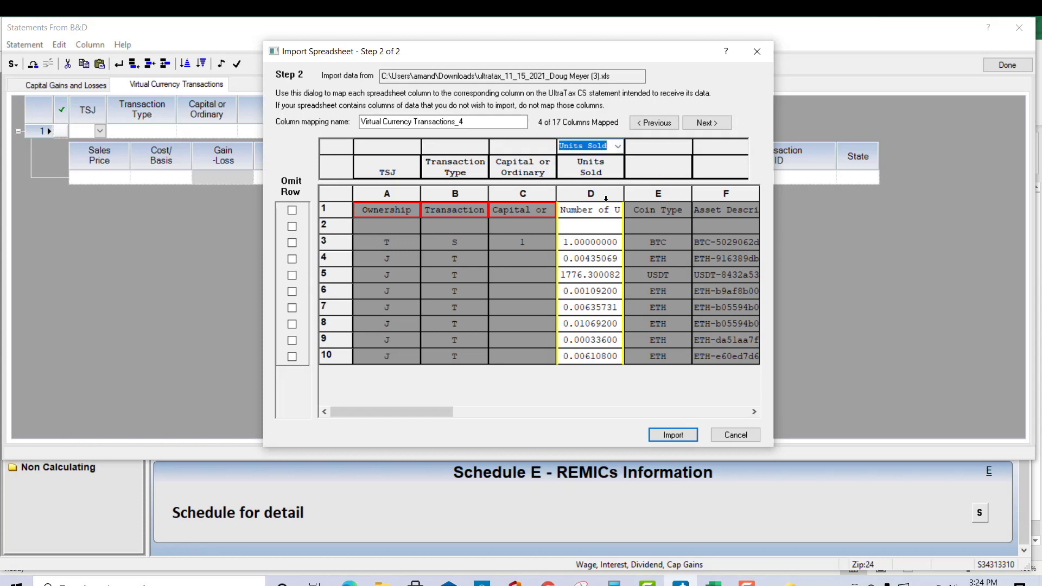
Step: Map spreadsheet column E (Coin Type) to Stock/Other Symbol and column F to Description
click(756, 412)
click(755, 411)
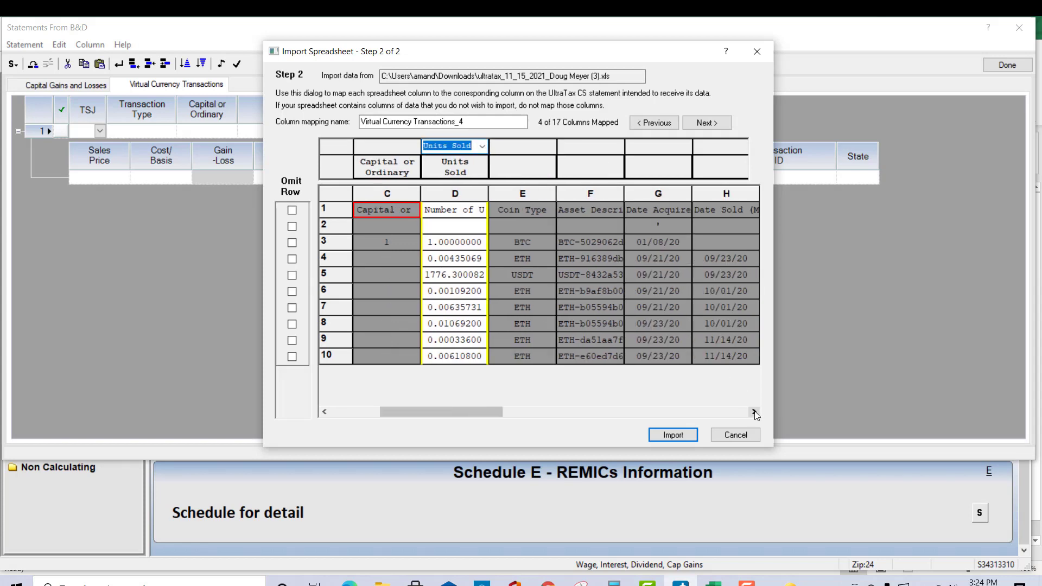
click(512, 146)
click(550, 147)
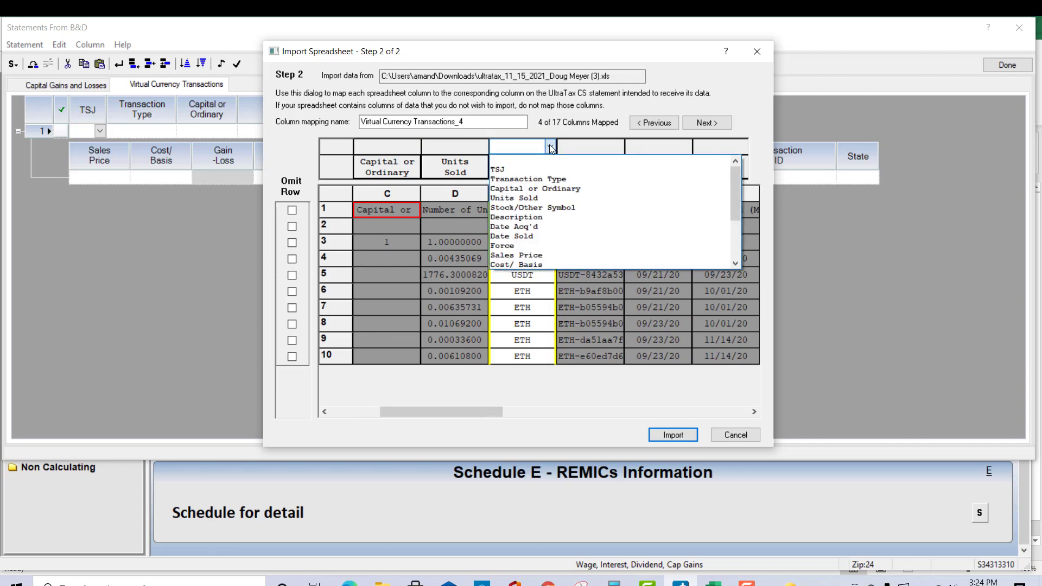
scroll(586, 212, down, 1)
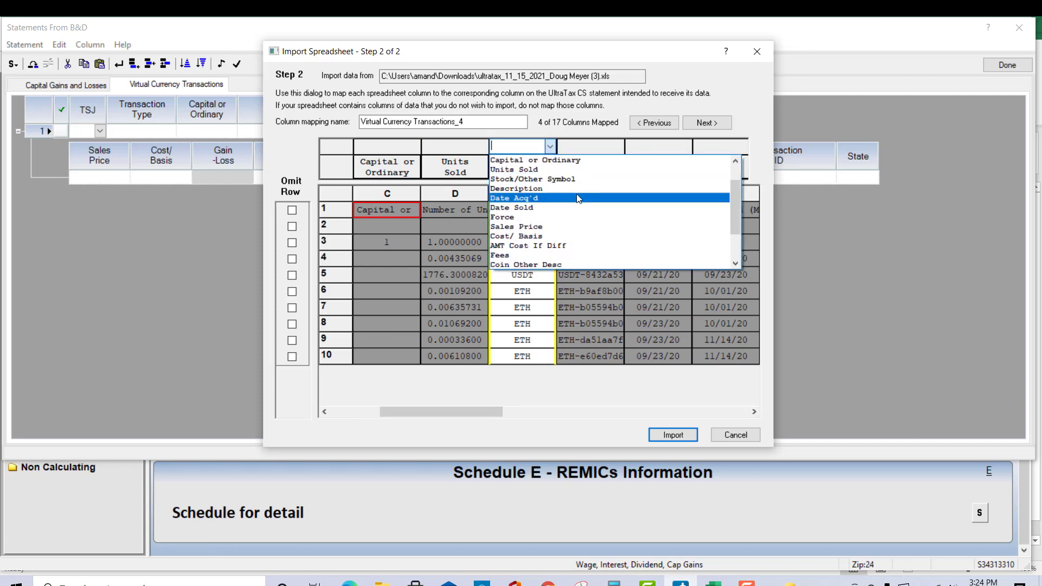
click(583, 178)
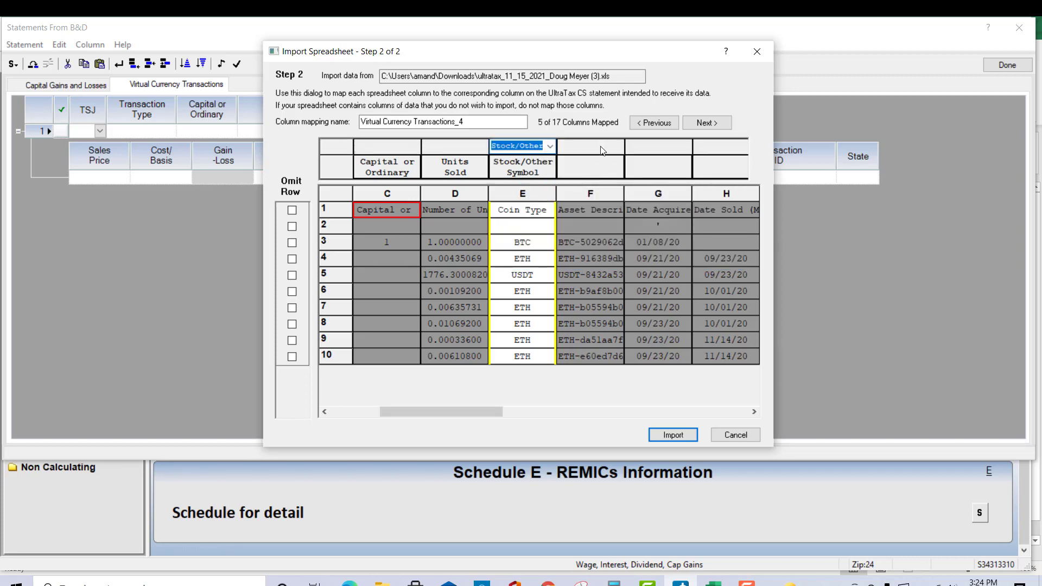
click(602, 149)
click(616, 147)
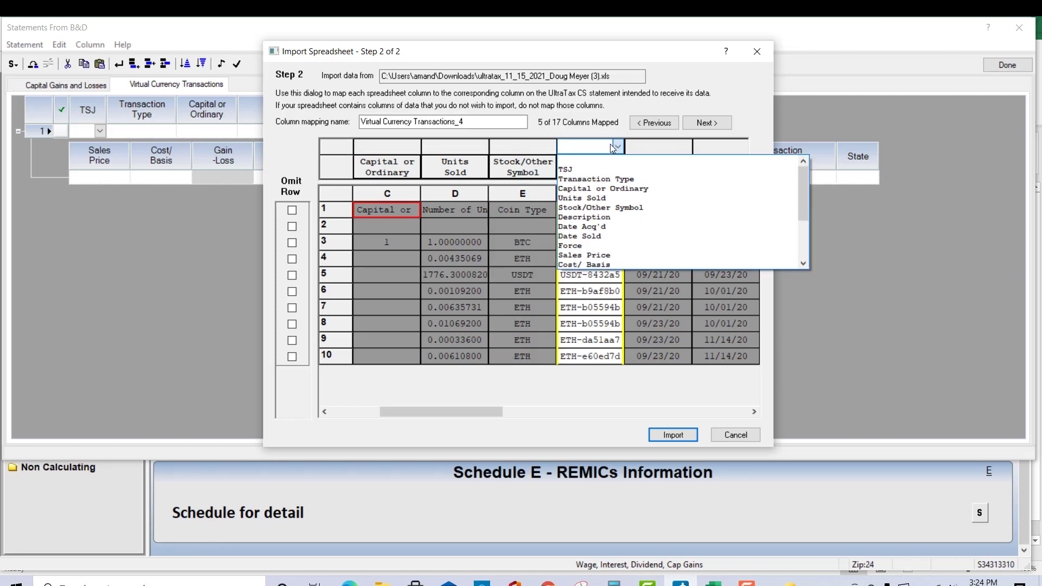
click(586, 217)
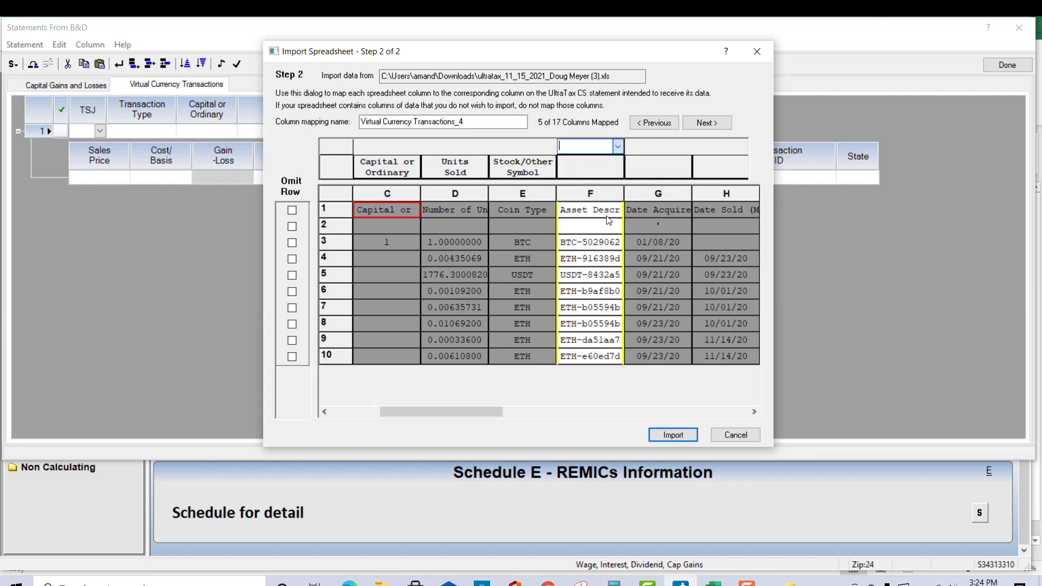
Step: Map spreadsheet column G to Date Acq'd and column H to Date Sold
click(656, 156)
click(686, 147)
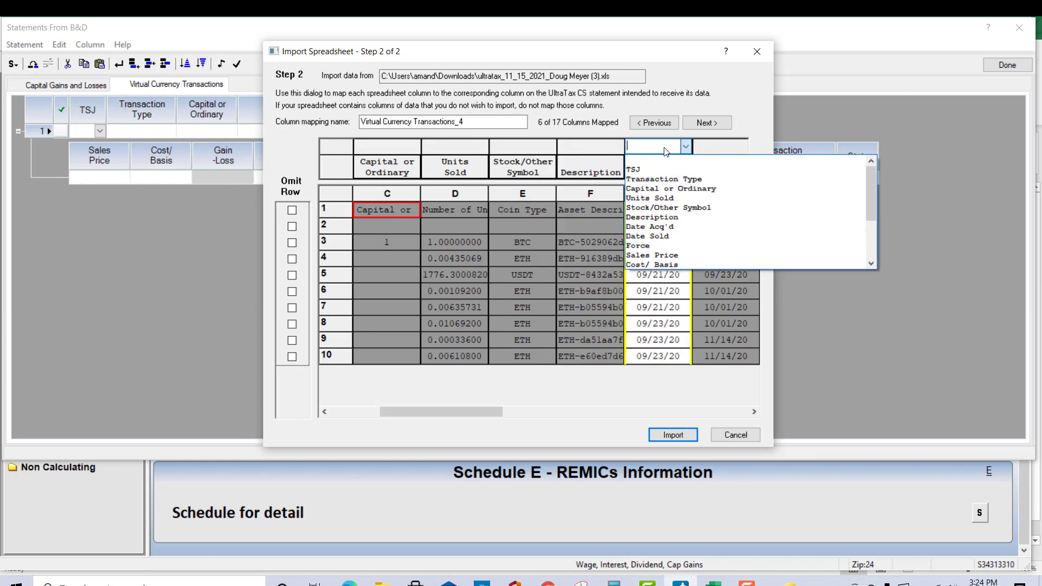
click(668, 226)
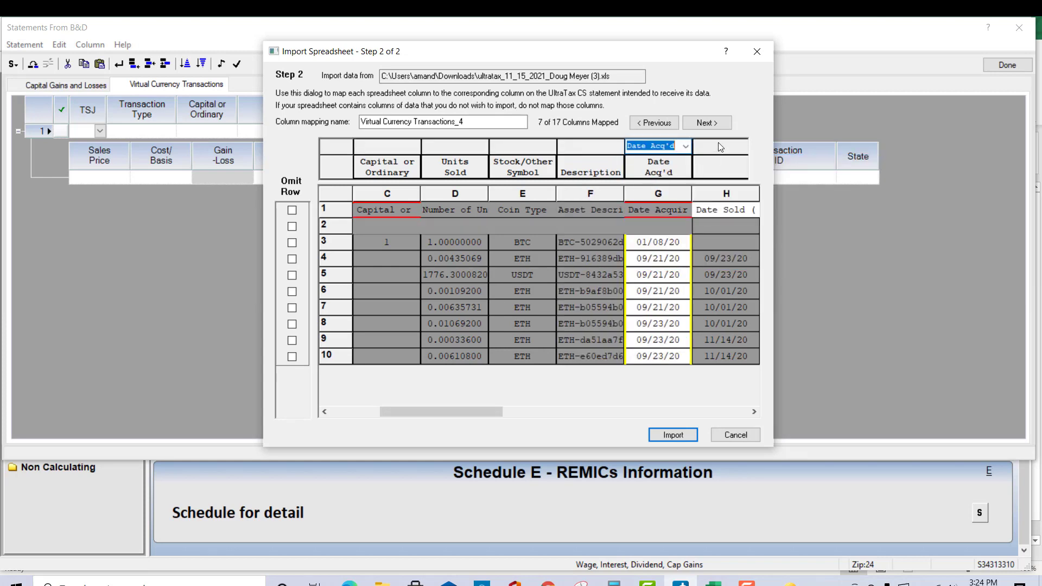
click(719, 146)
click(685, 147)
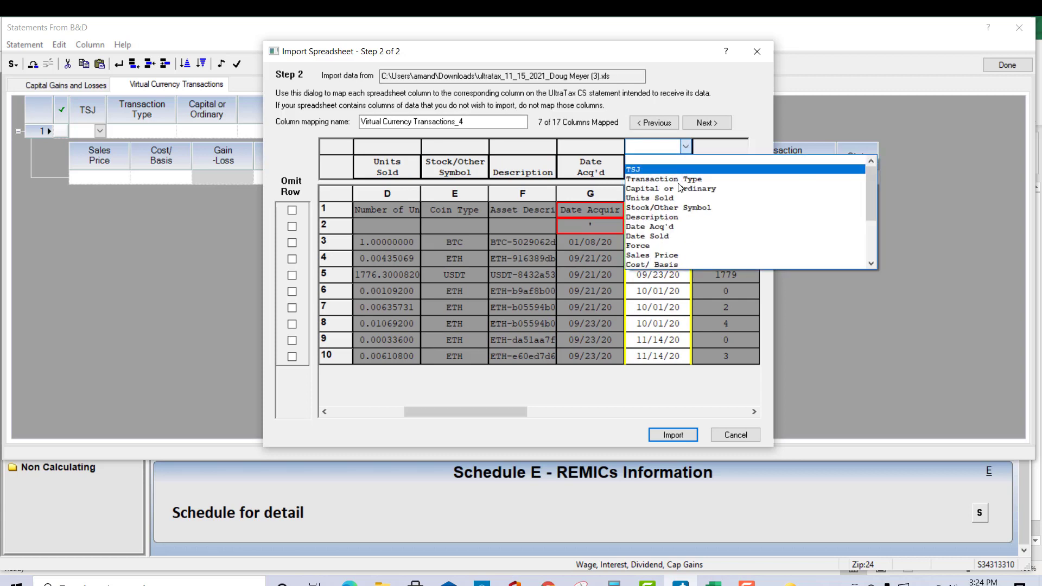
click(673, 236)
Step: Map spreadsheet column I (Proceeds) to Sales Price and column J (Cost) to Cost/Basis
click(716, 155)
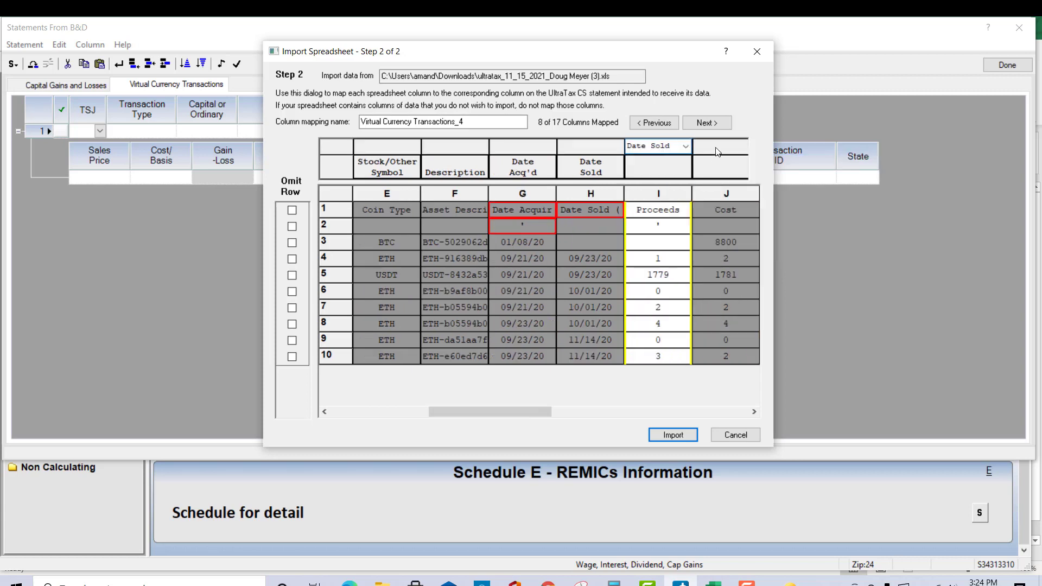
click(686, 147)
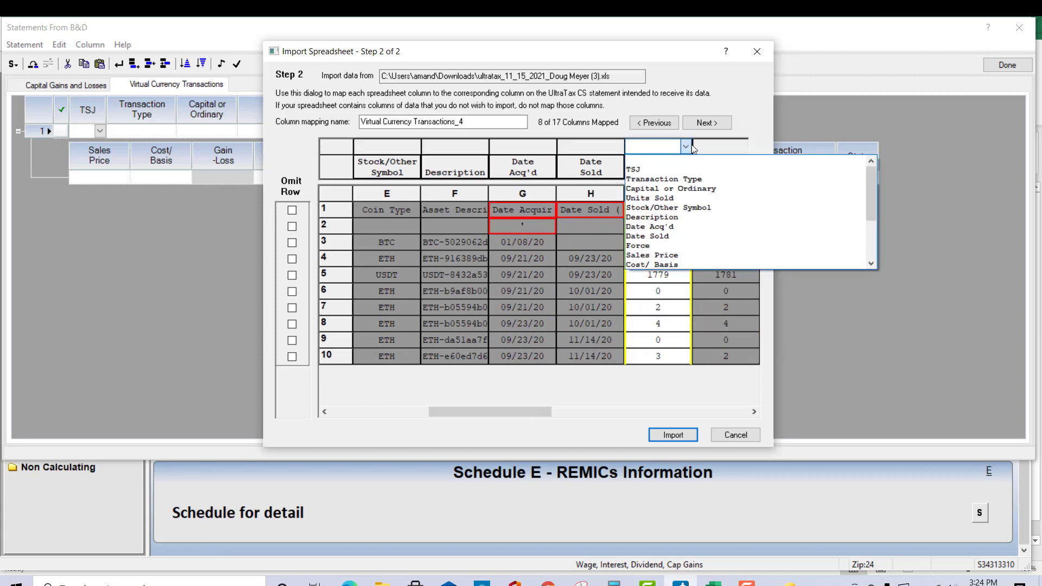
click(651, 255)
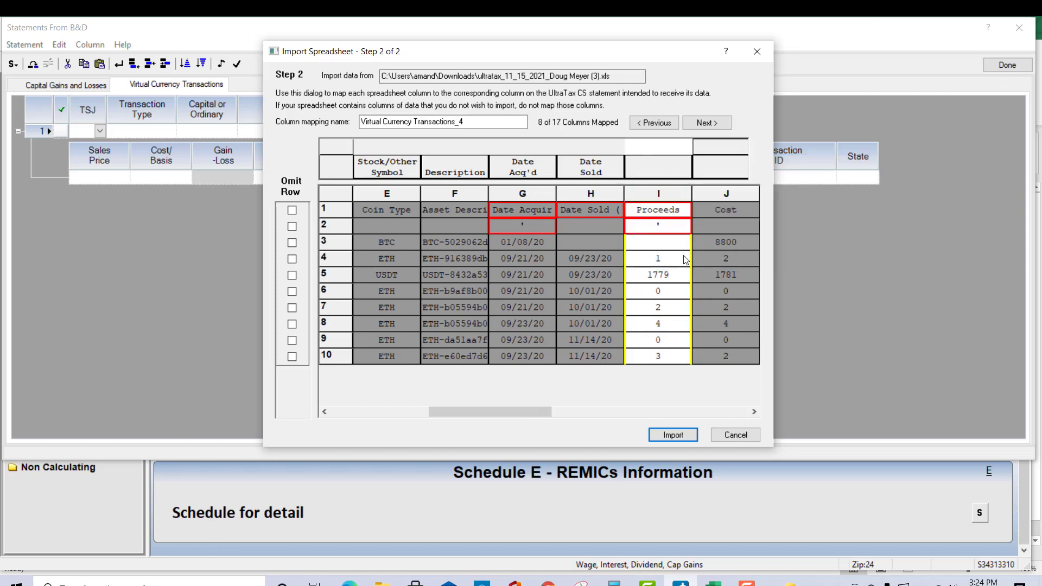
click(725, 153)
click(686, 146)
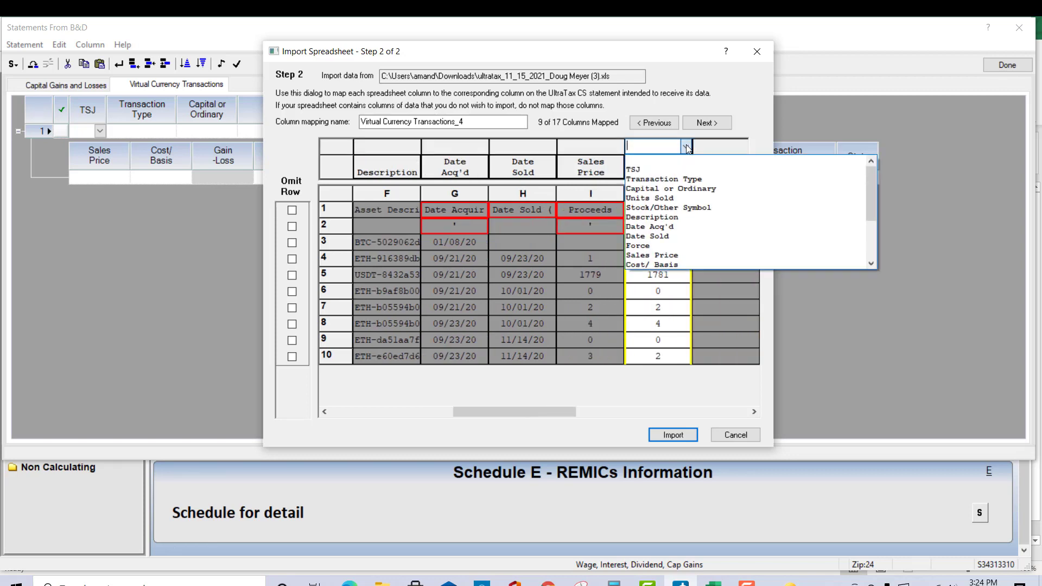
click(666, 265)
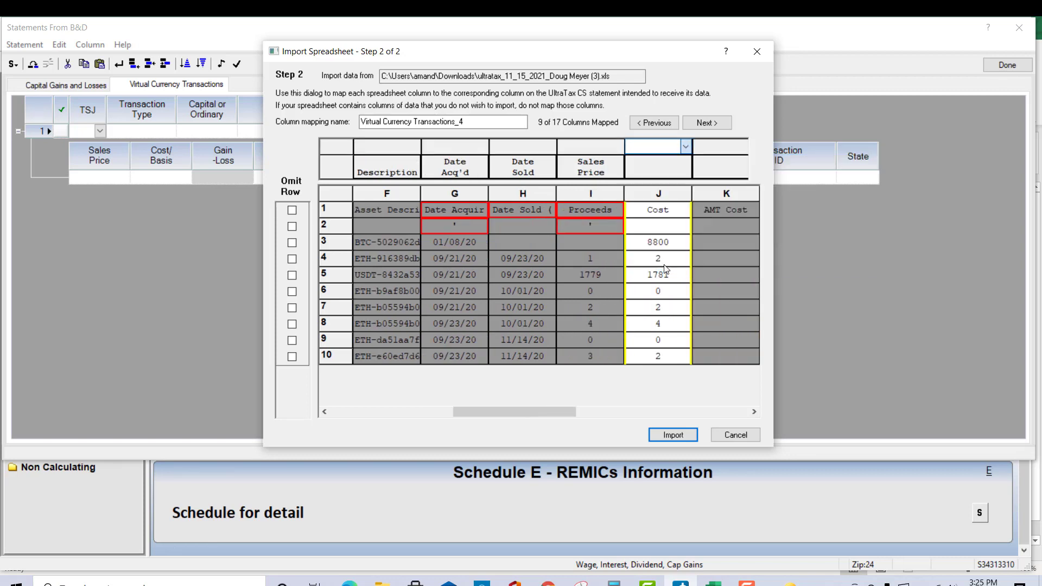
Step: Map spreadsheet column K (AMT Cost) to AMT Cost If Diff and column L to Fees
click(711, 152)
click(685, 147)
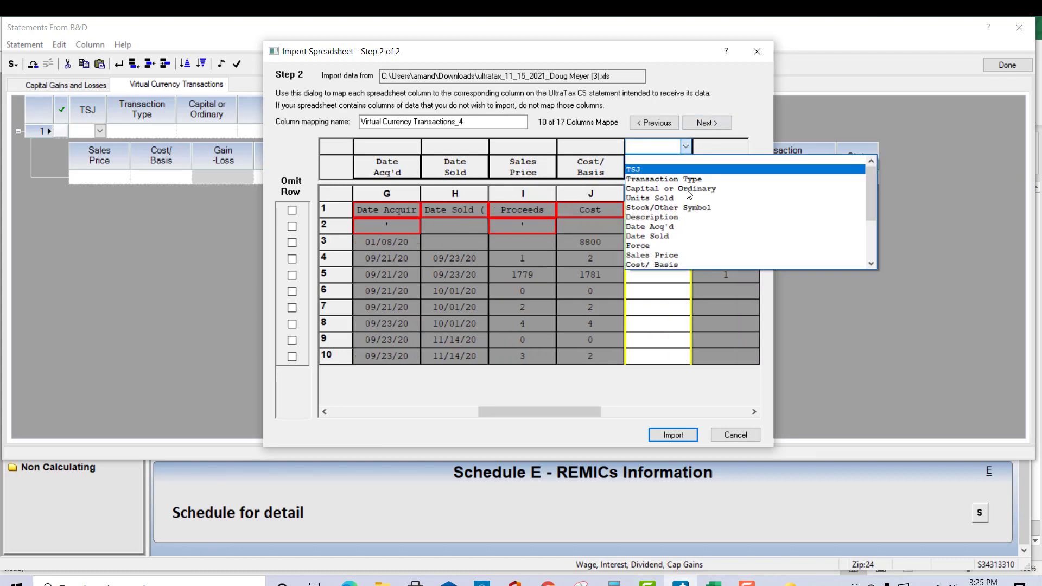
scroll(698, 206, down, 2)
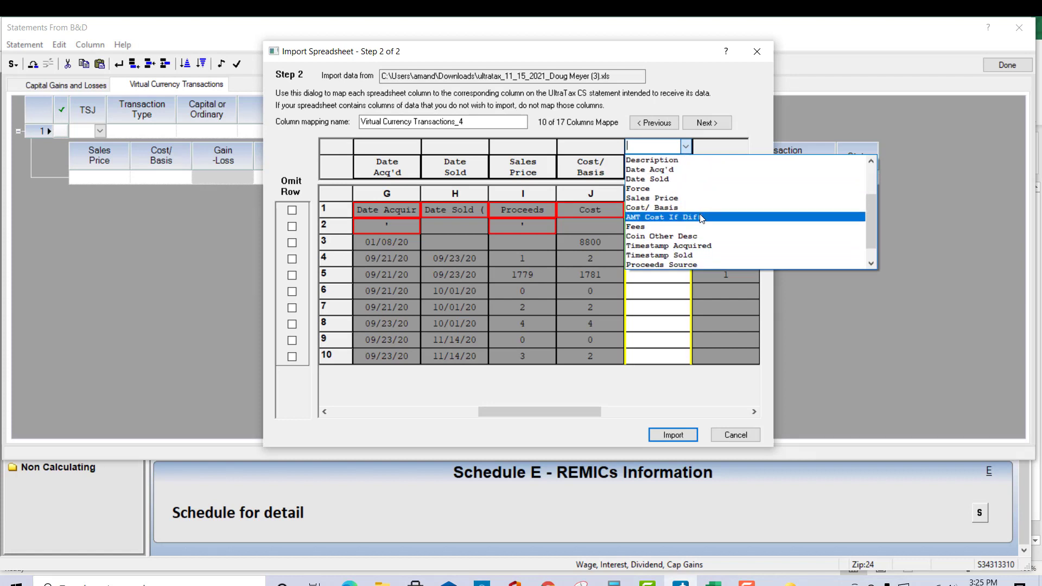
click(700, 217)
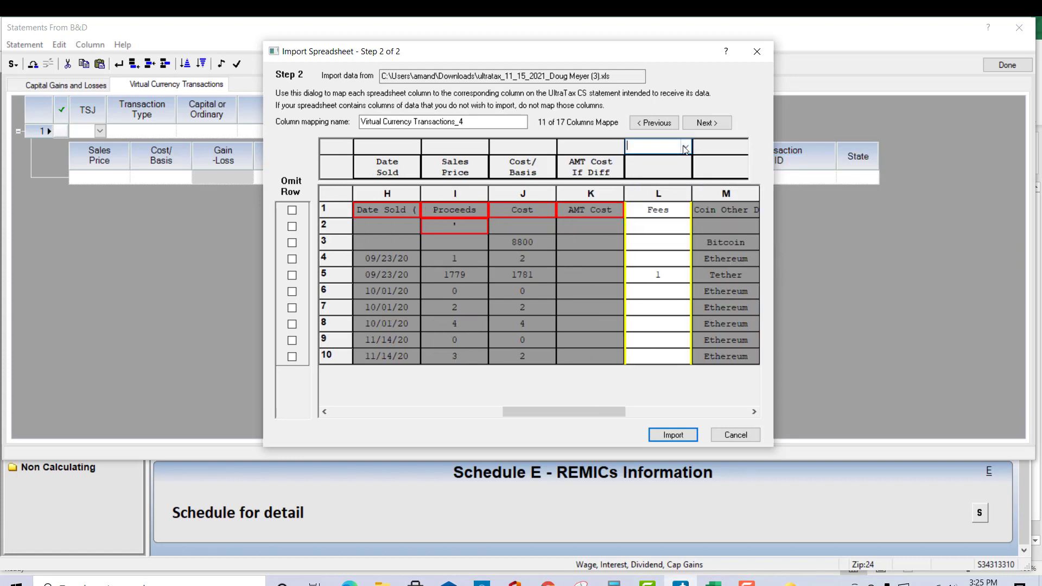
click(686, 148)
scroll(674, 224, down, 2)
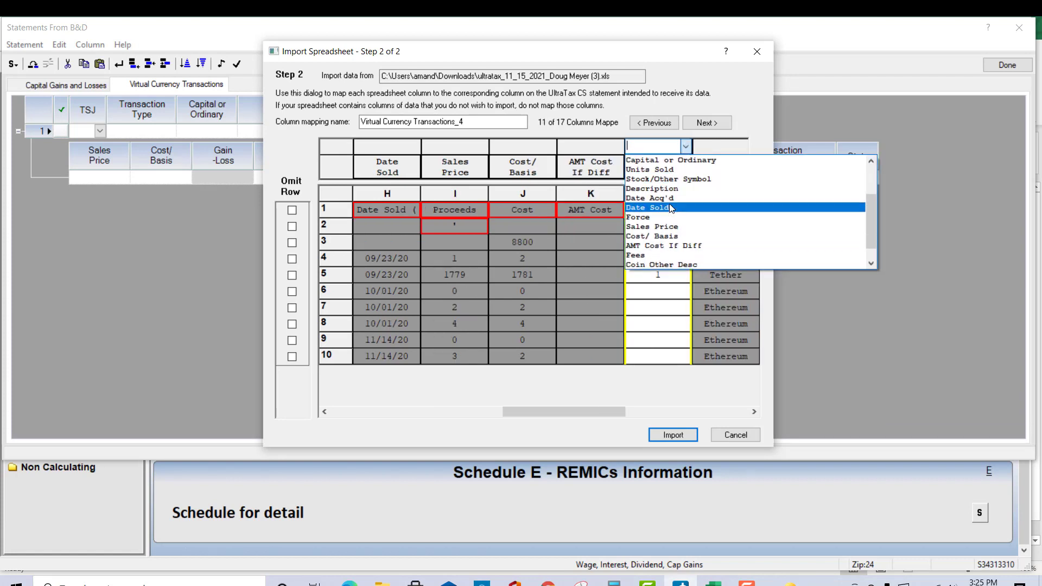
click(675, 227)
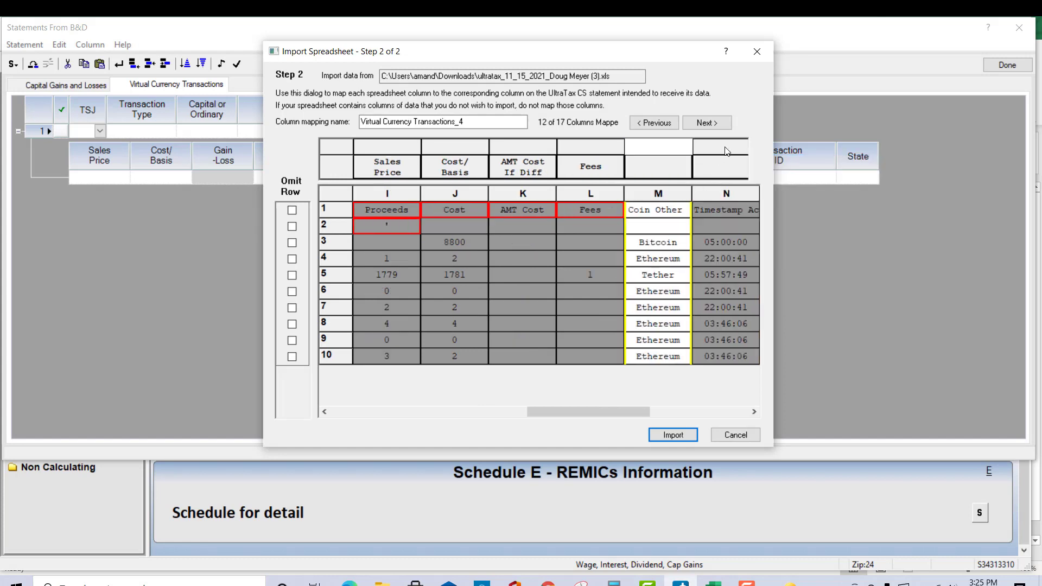
Step: Map spreadsheet column M to Coin Other Desc and column N to Timestamp Acquired
click(686, 147)
scroll(727, 195, down, 2)
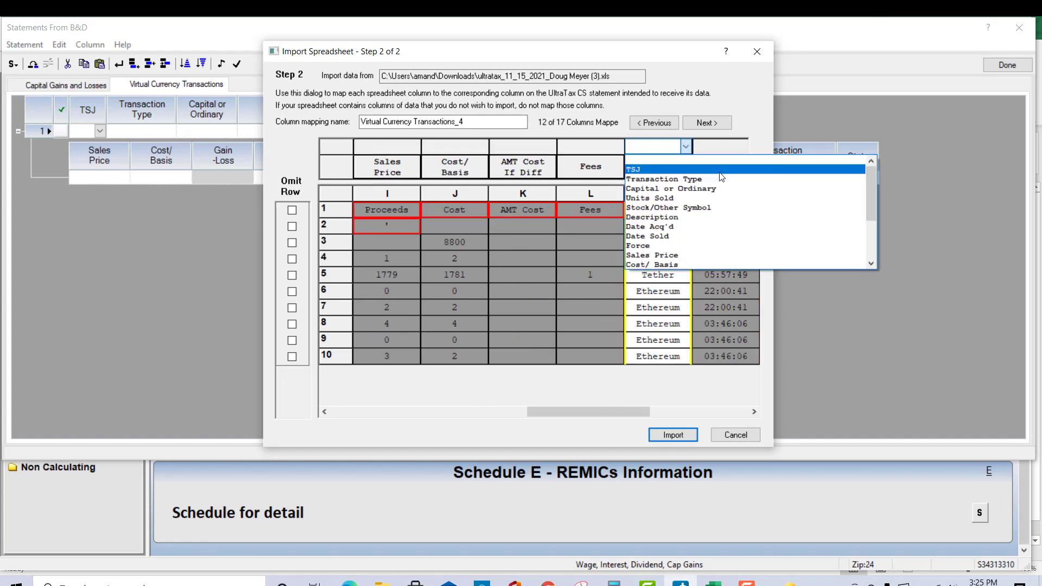
scroll(729, 197, down, 2)
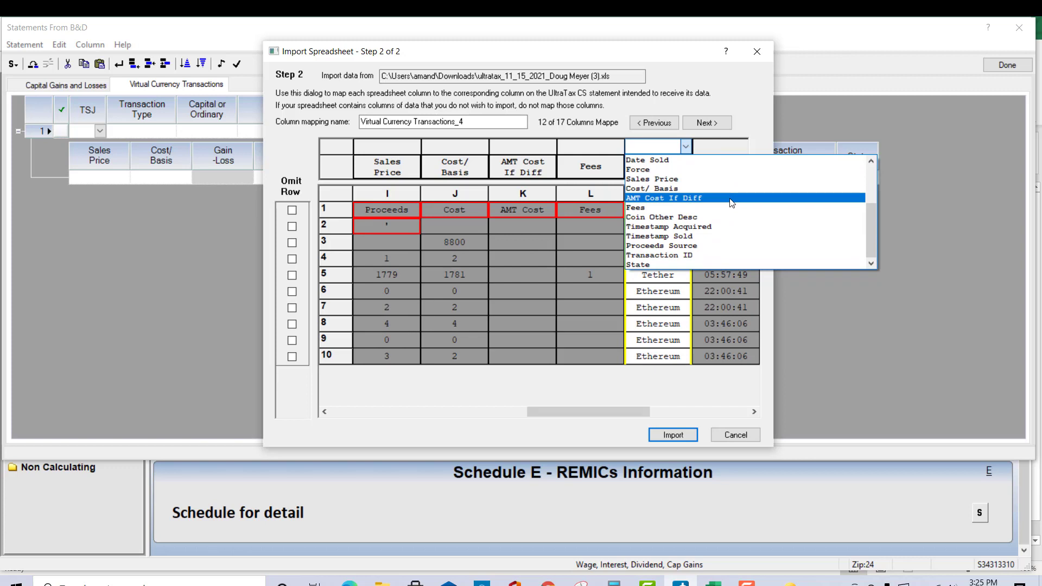
click(728, 218)
click(724, 152)
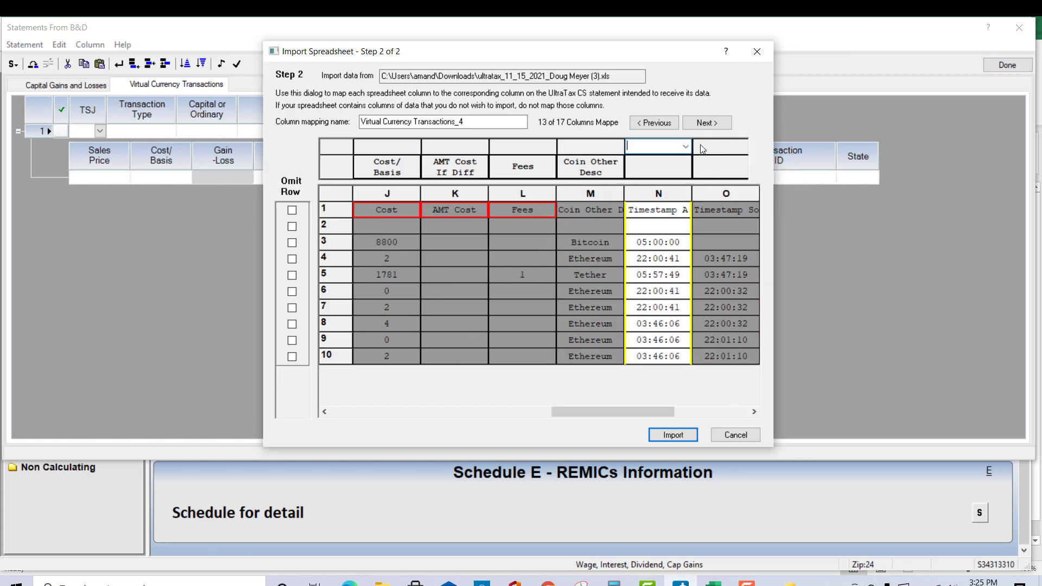
click(686, 147)
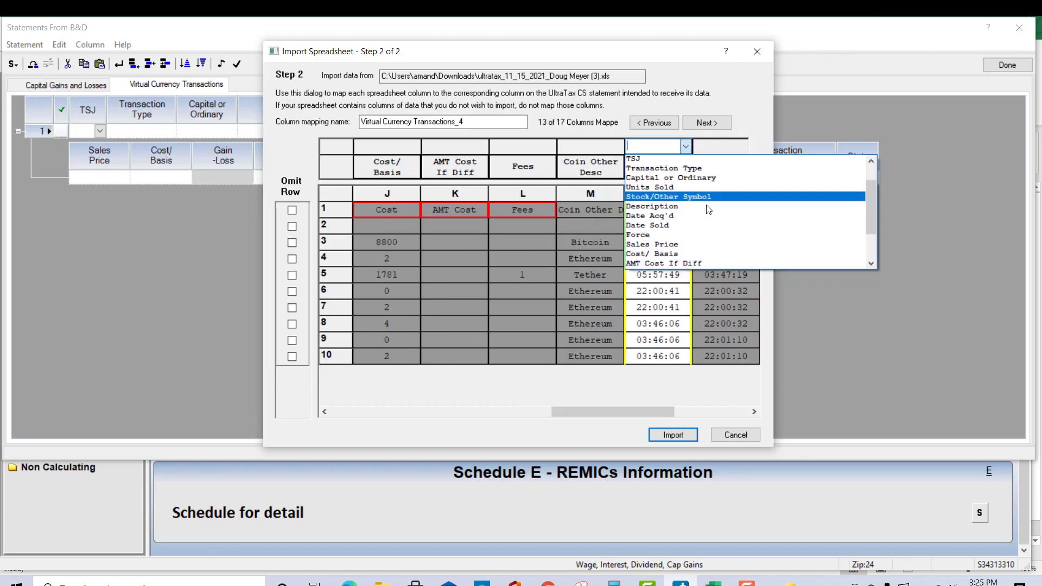
scroll(710, 209, down, 3)
click(713, 226)
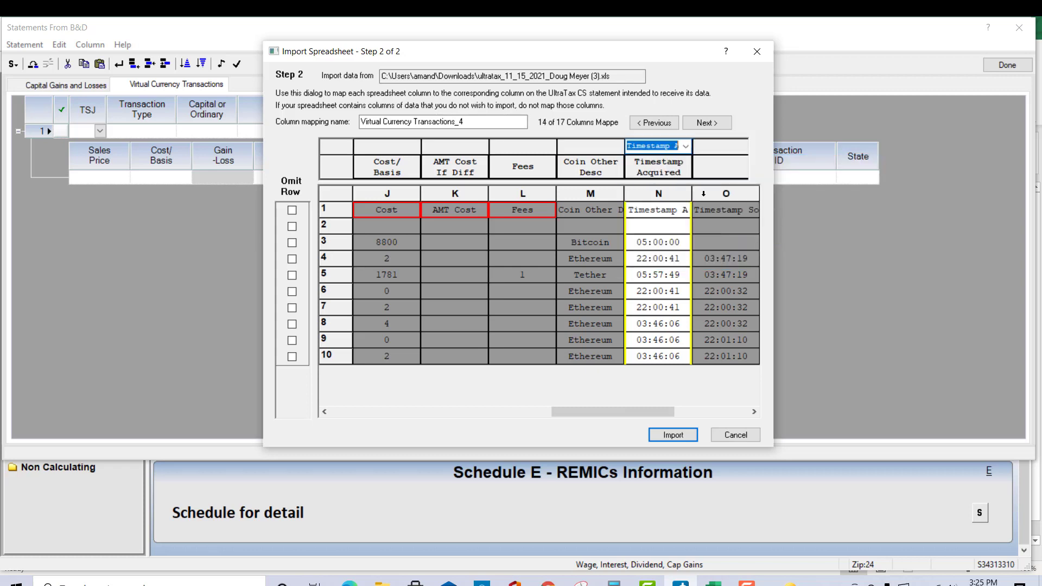
Step: Map spreadsheet column O to Timestamp Sold and column P to Proceeds Source
click(721, 145)
click(685, 147)
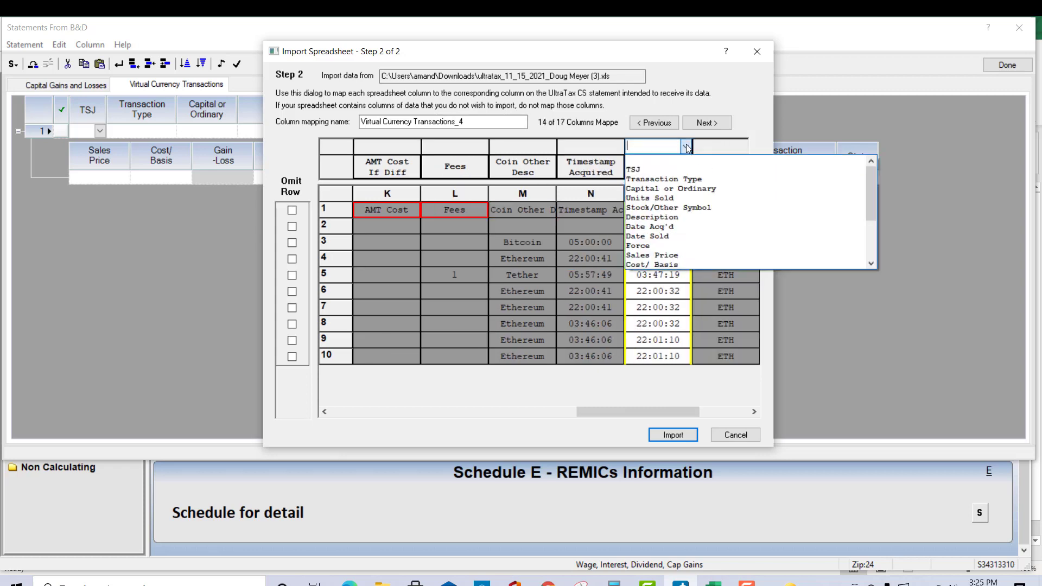
scroll(705, 209, down, 3)
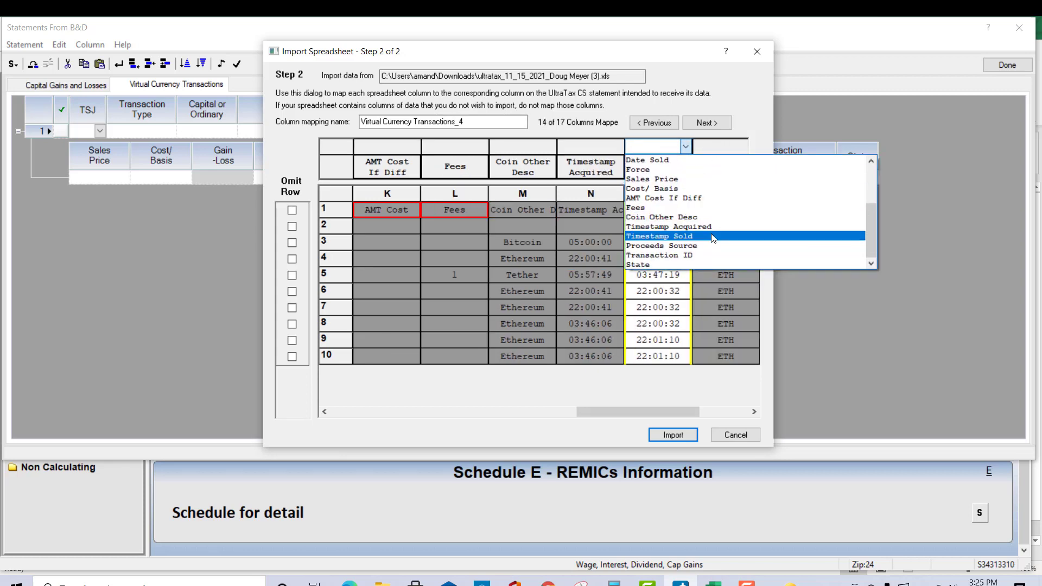
click(711, 229)
click(729, 152)
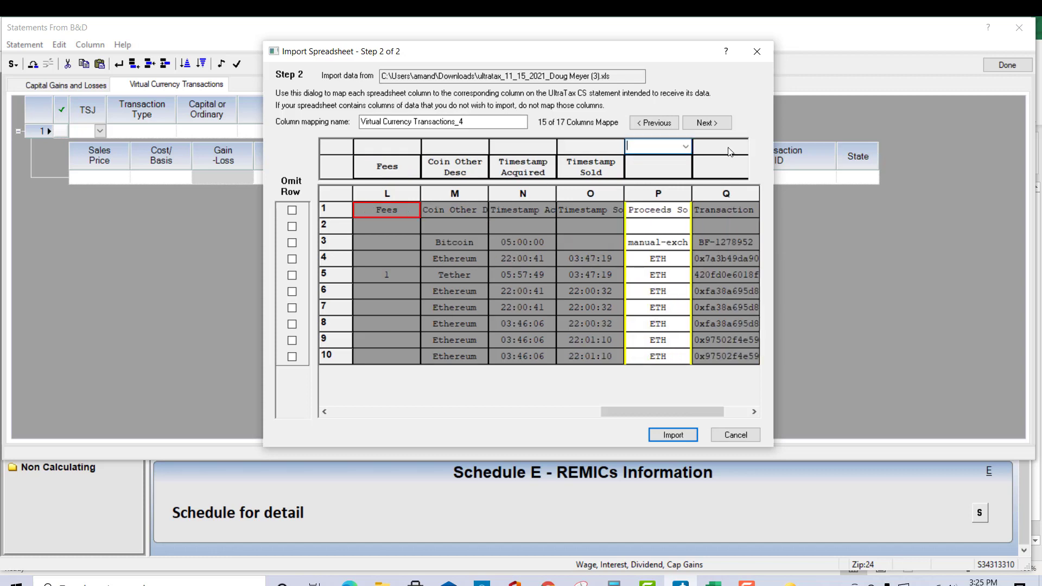
click(687, 146)
scroll(722, 212, down, 3)
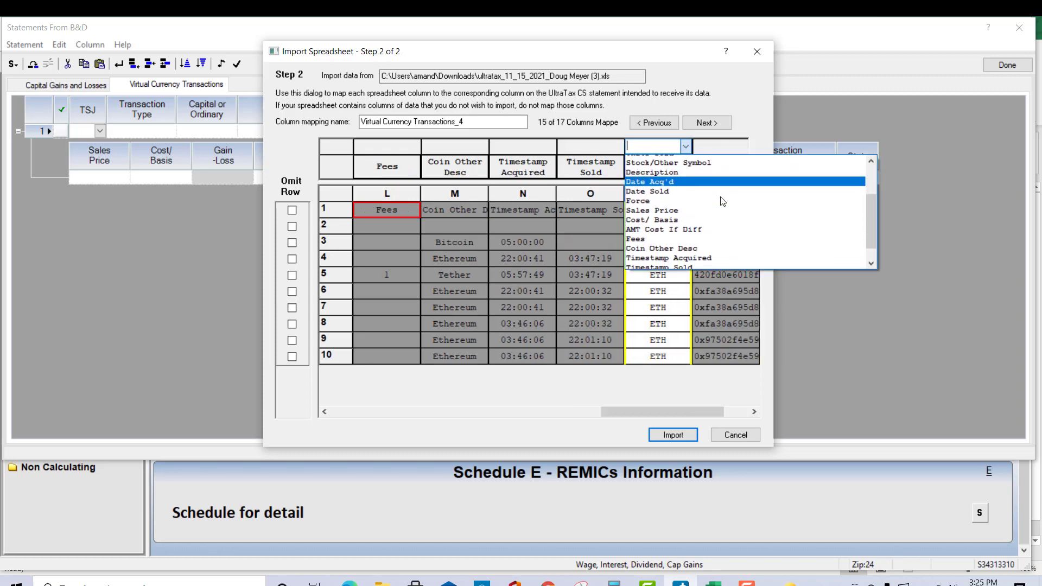
click(723, 245)
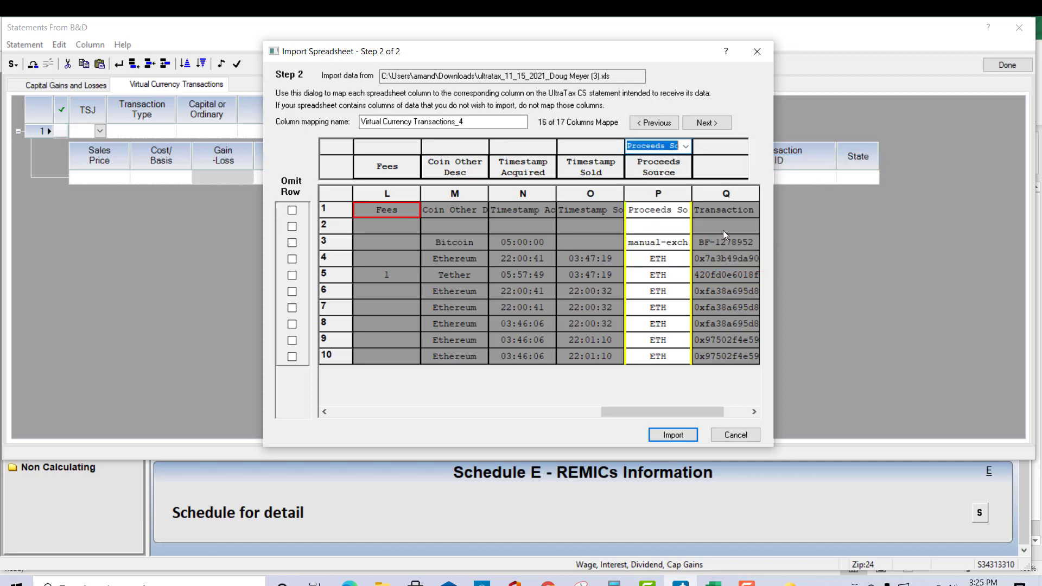
Step: Map the last spreadsheet column, Q, to Transaction ID
click(727, 150)
click(687, 147)
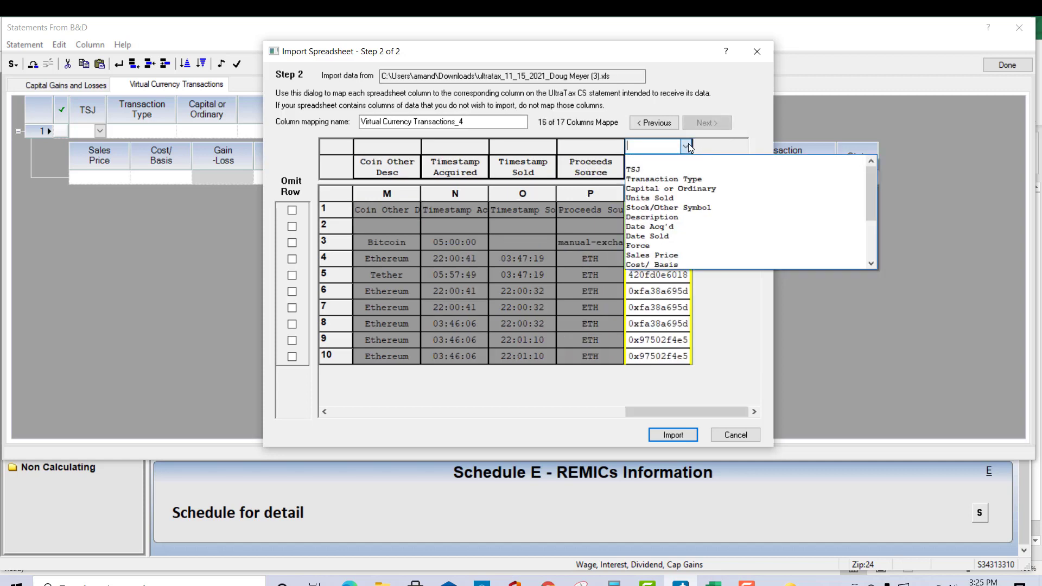
scroll(735, 204, down, 3)
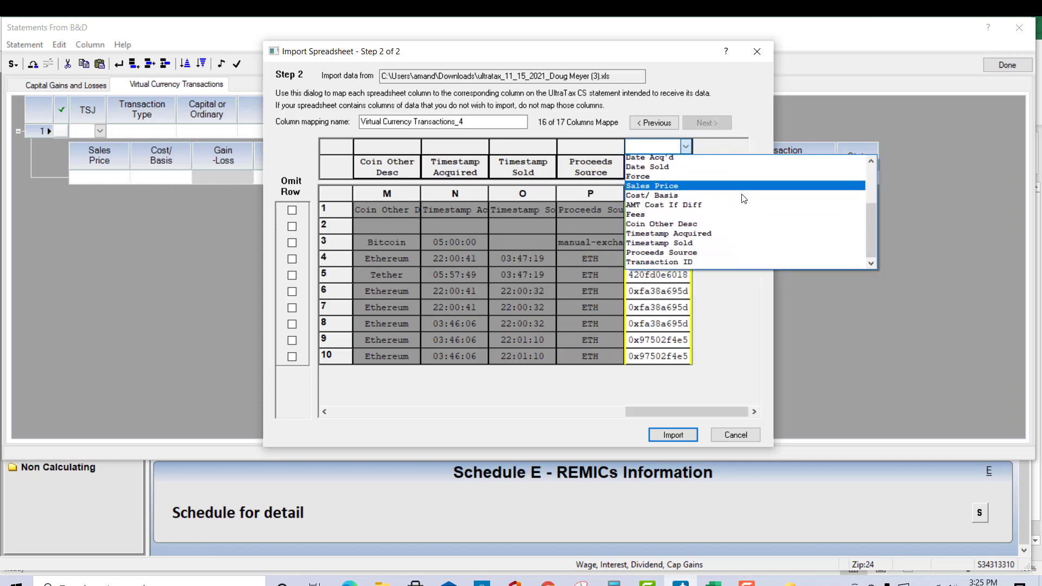
click(698, 255)
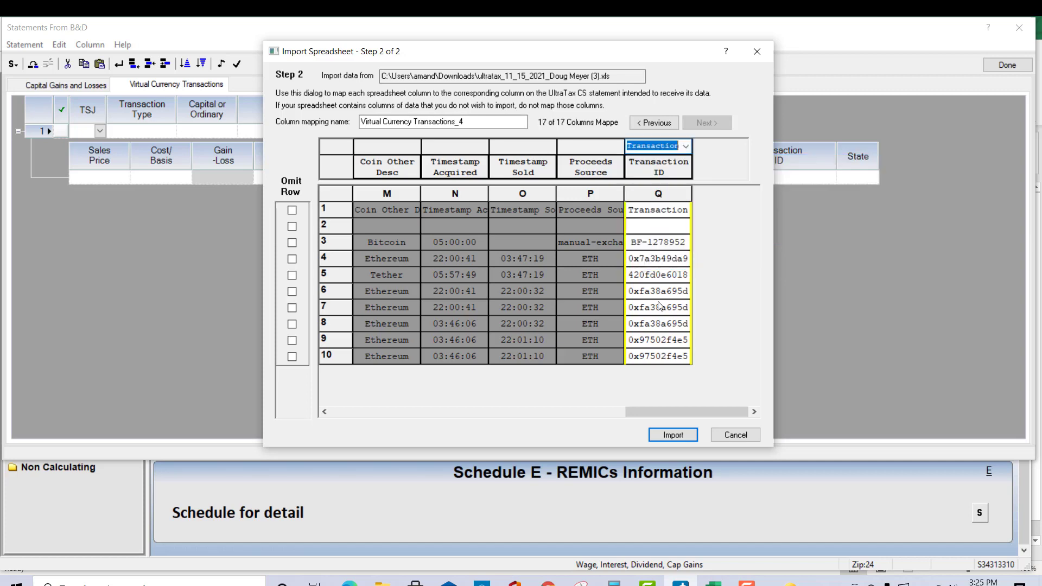
Step: Omit the header row 1 and row 2 from the spreadsheet import and check the mapped columns
drag(660, 412, 327, 414)
click(292, 210)
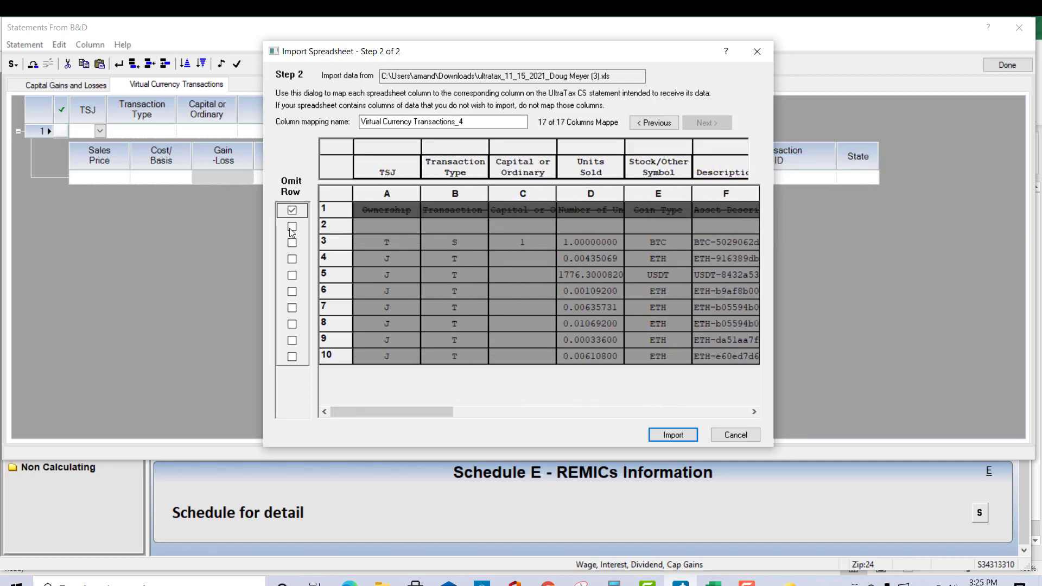
click(293, 227)
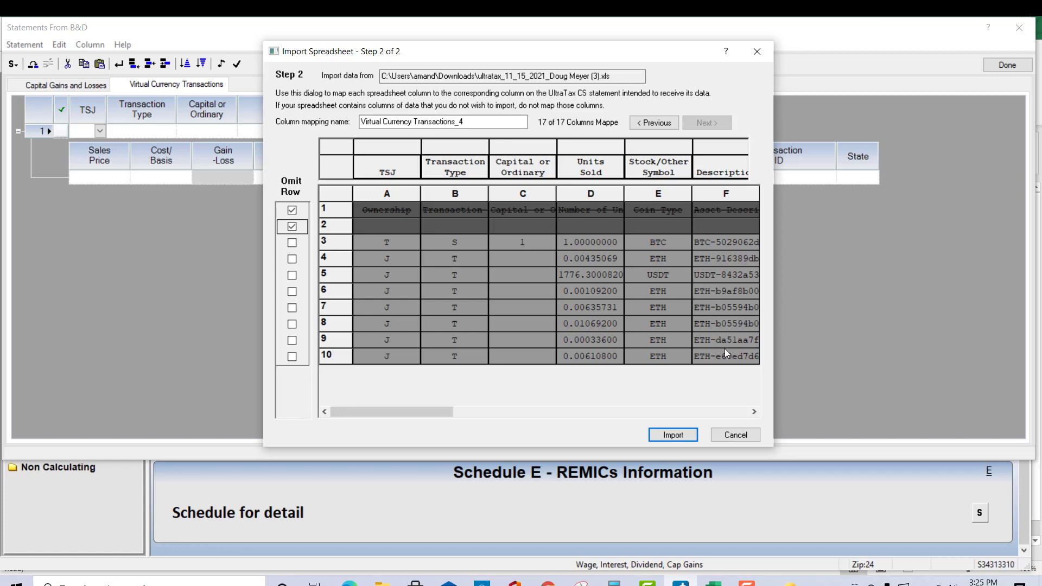
click(754, 413)
click(754, 412)
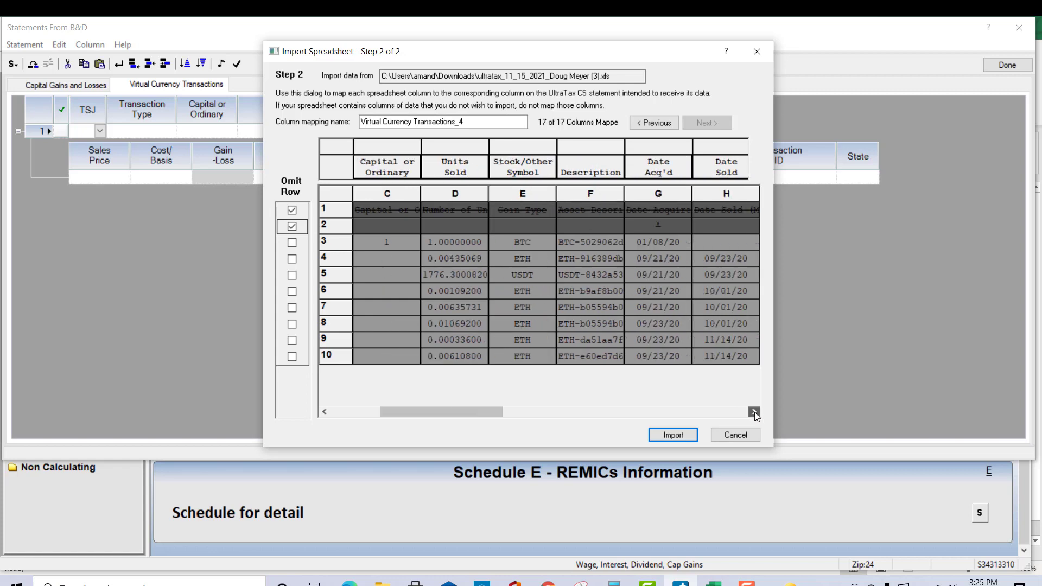
Step: Check the remaining mapped columns through Transaction ID and import the spreadsheet into the Virtual Currency Transactions statement
click(754, 413)
click(755, 412)
click(754, 412)
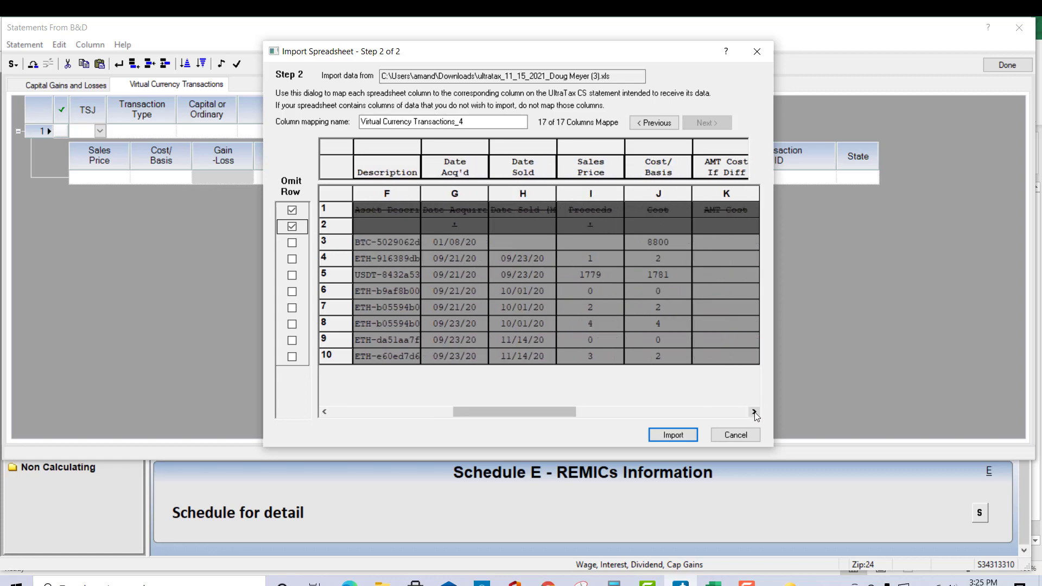
click(754, 412)
click(754, 413)
click(755, 413)
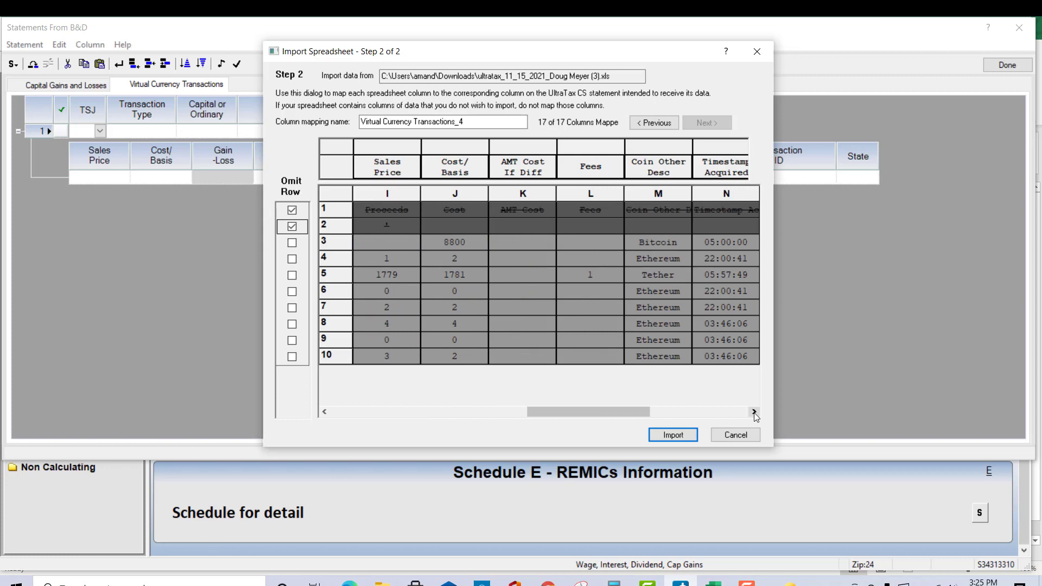
click(754, 412)
click(754, 412)
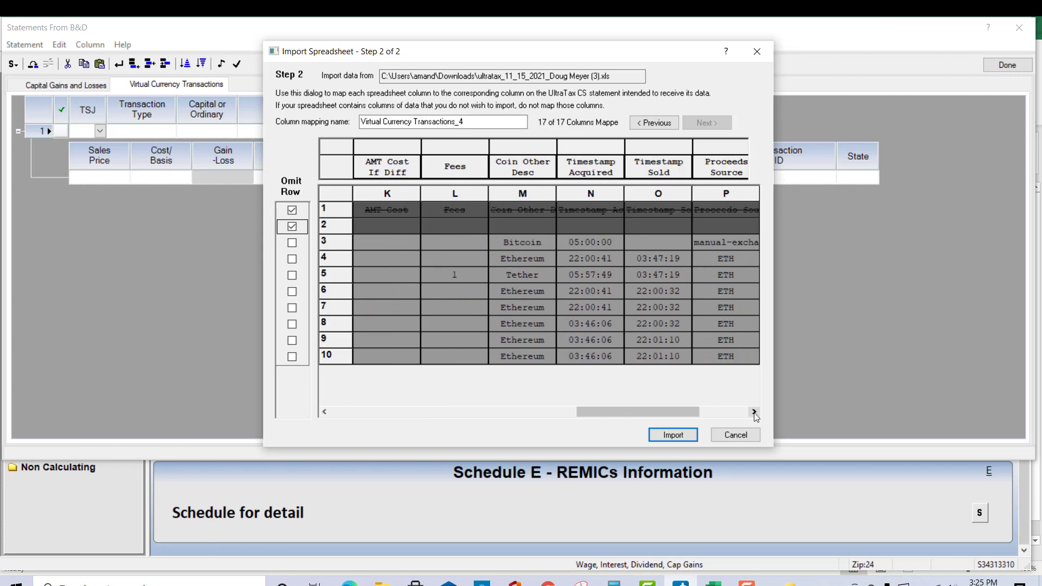
click(754, 412)
click(754, 412)
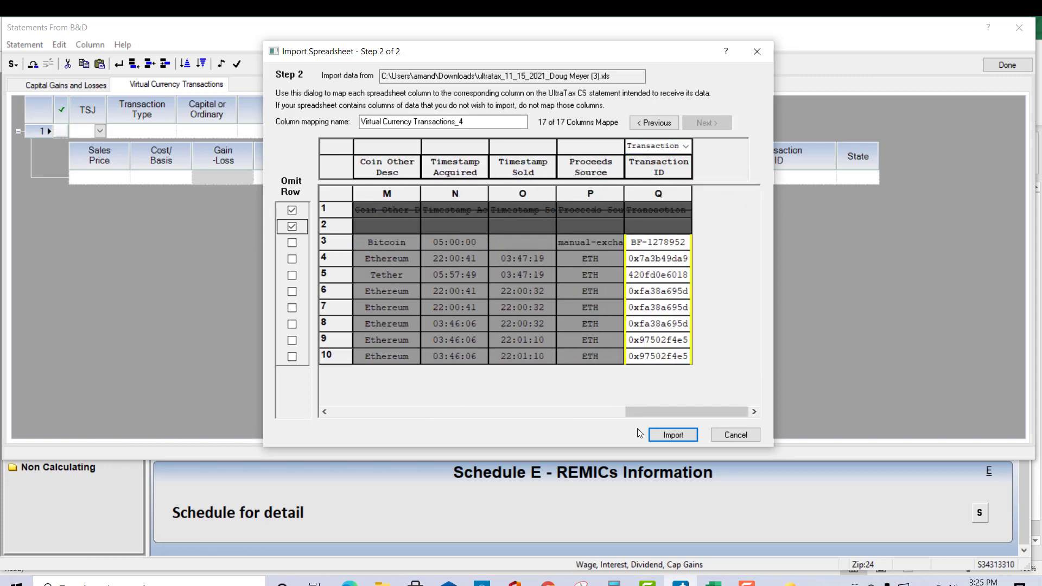
click(665, 434)
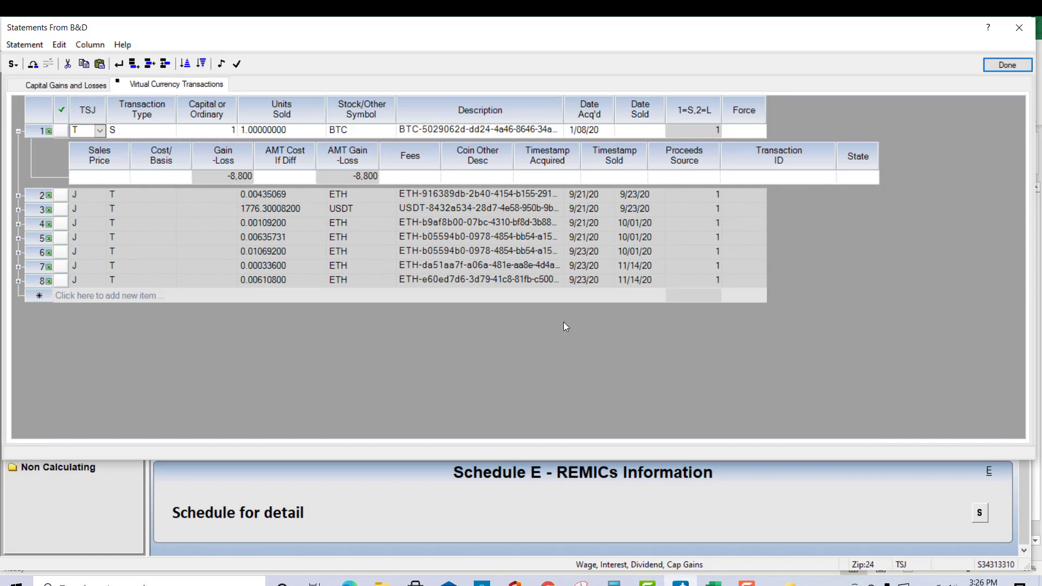
Step: Expand imported transactions 2, 3, 5, 6, 7 and 8 in turn to review their sales price, basis, timestamps and transaction ID
click(18, 195)
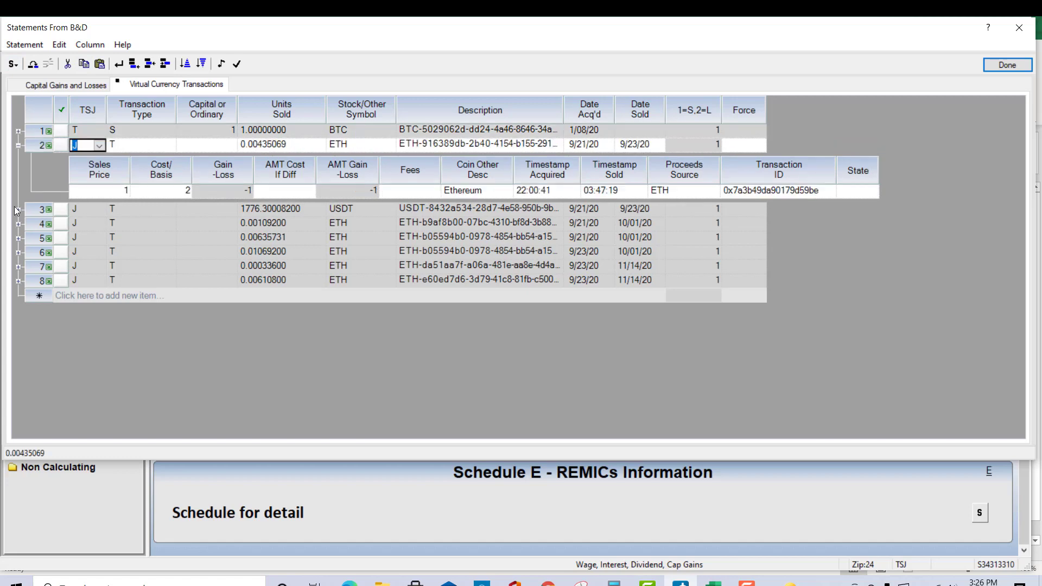
click(17, 210)
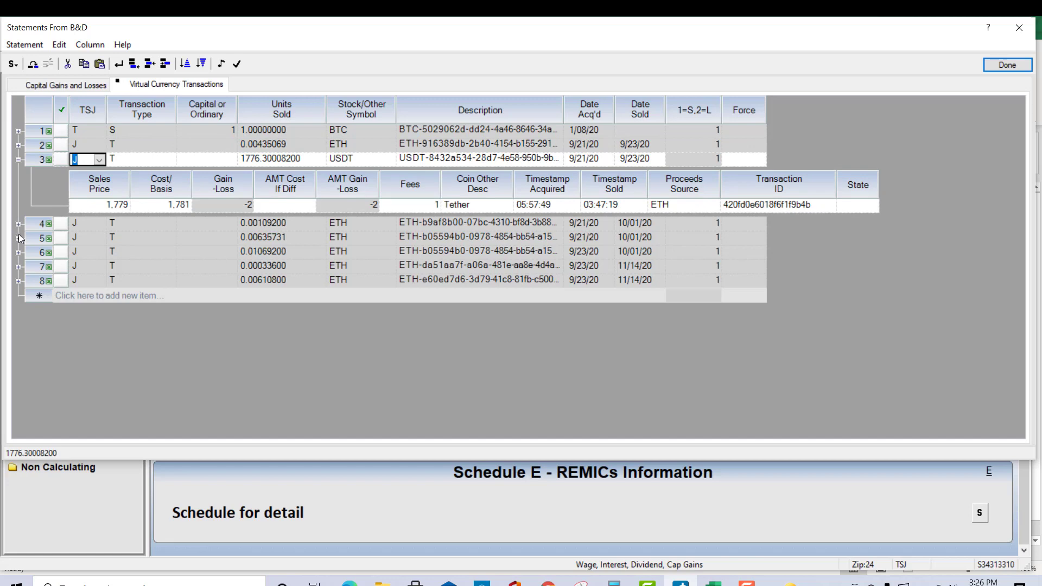
click(18, 237)
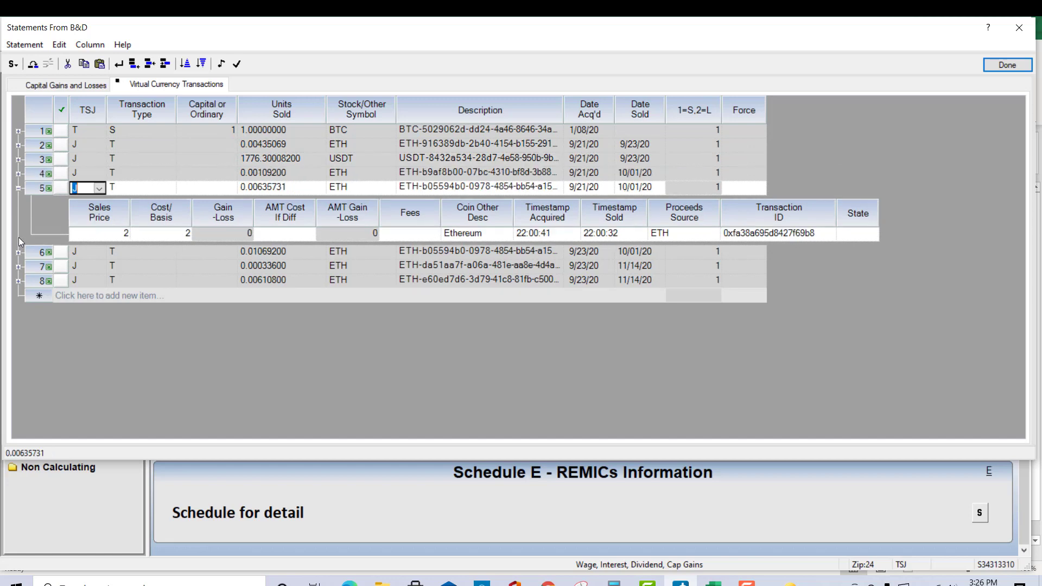
click(18, 250)
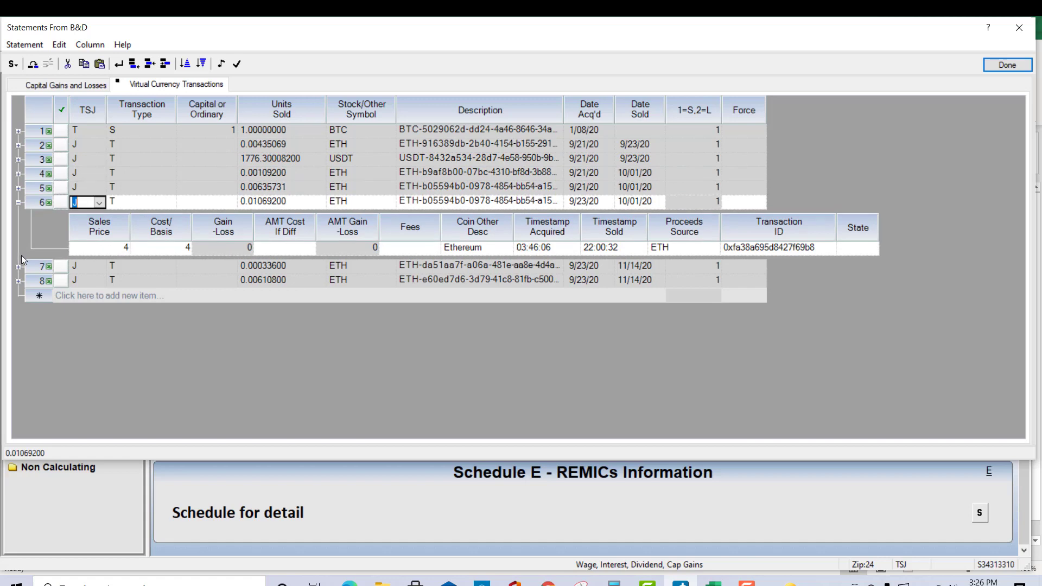
click(18, 268)
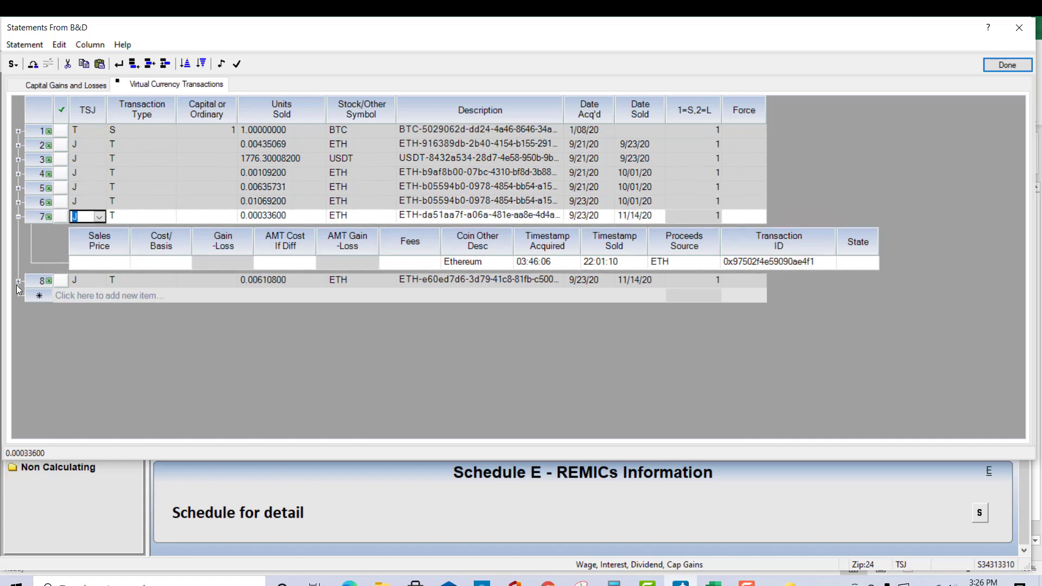
click(19, 282)
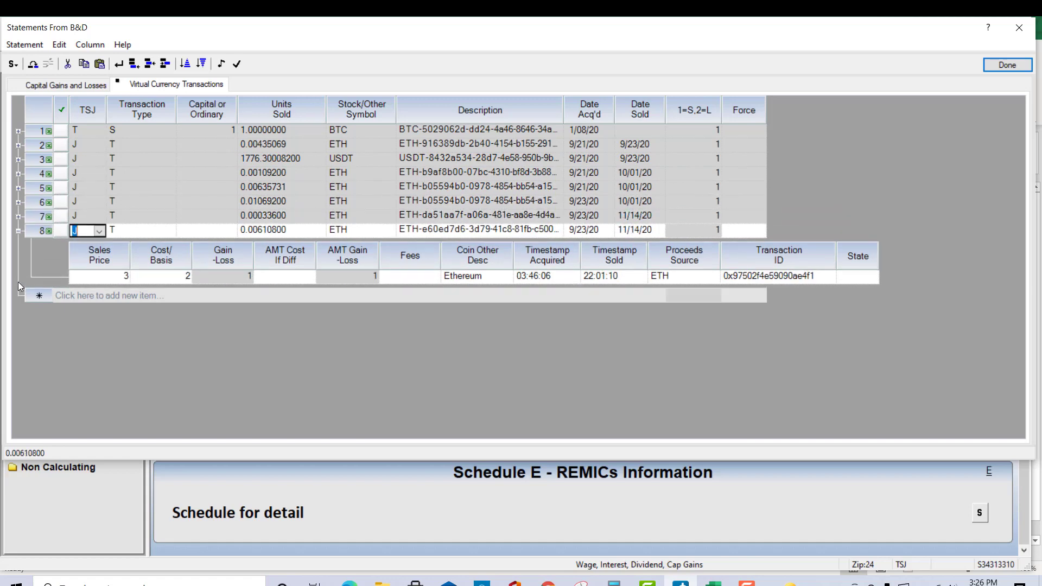
Step: Expand the first BTC transaction and inspect its Capital or Ordinary, Cost/Basis and Gain/Loss fields
click(18, 130)
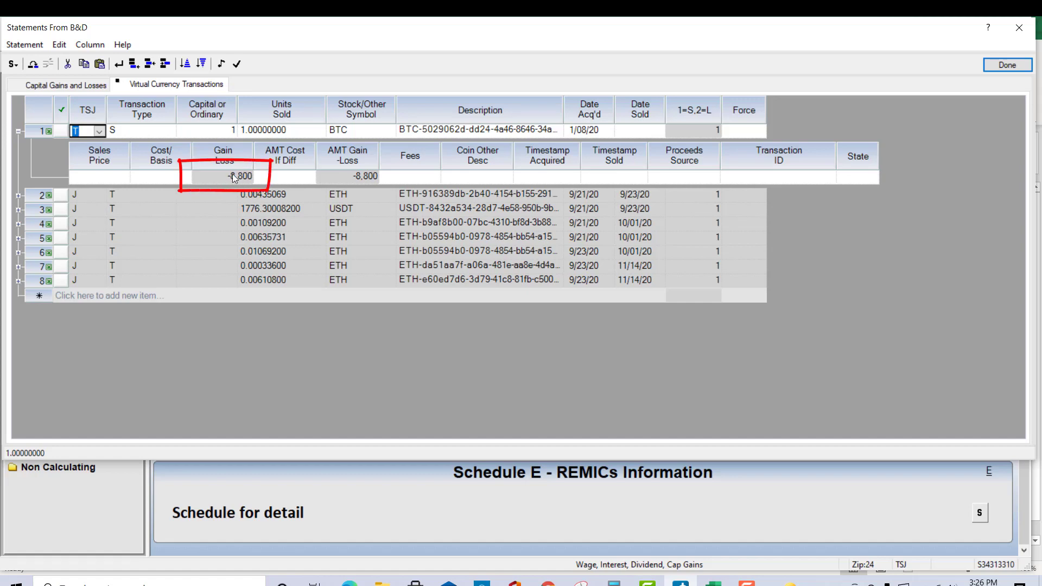
click(219, 130)
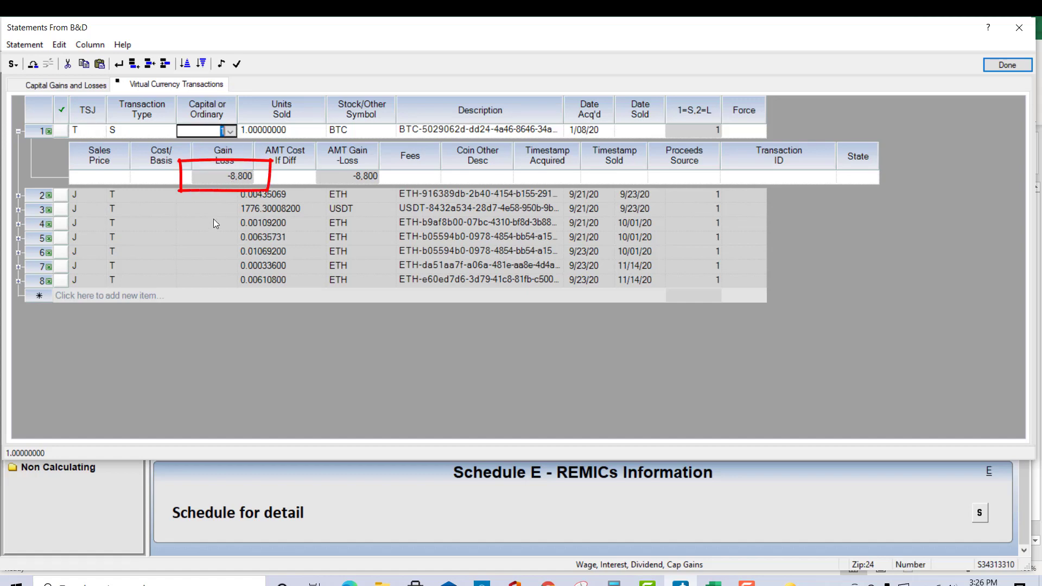
click(179, 179)
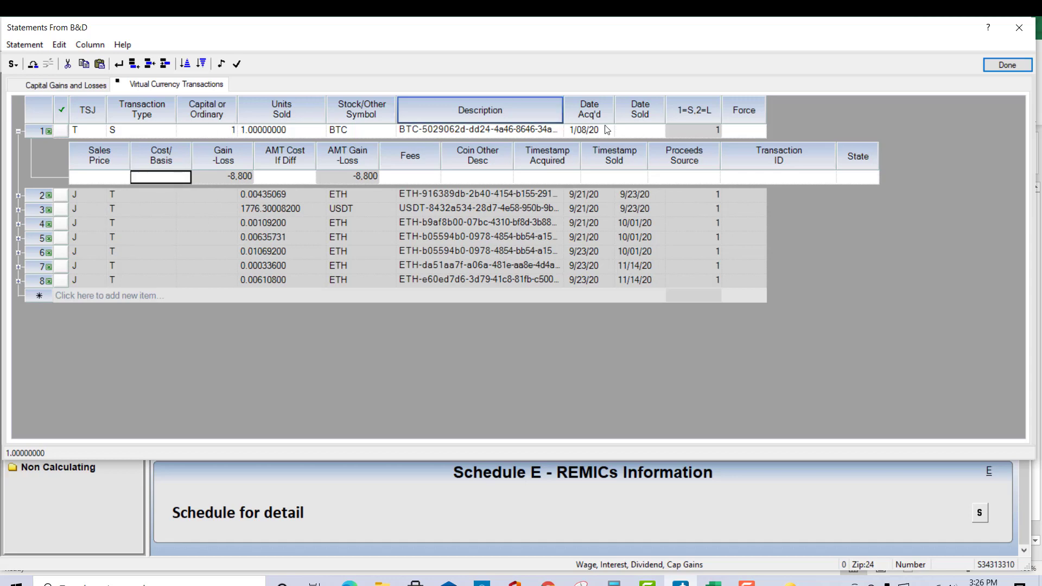
key(F9)
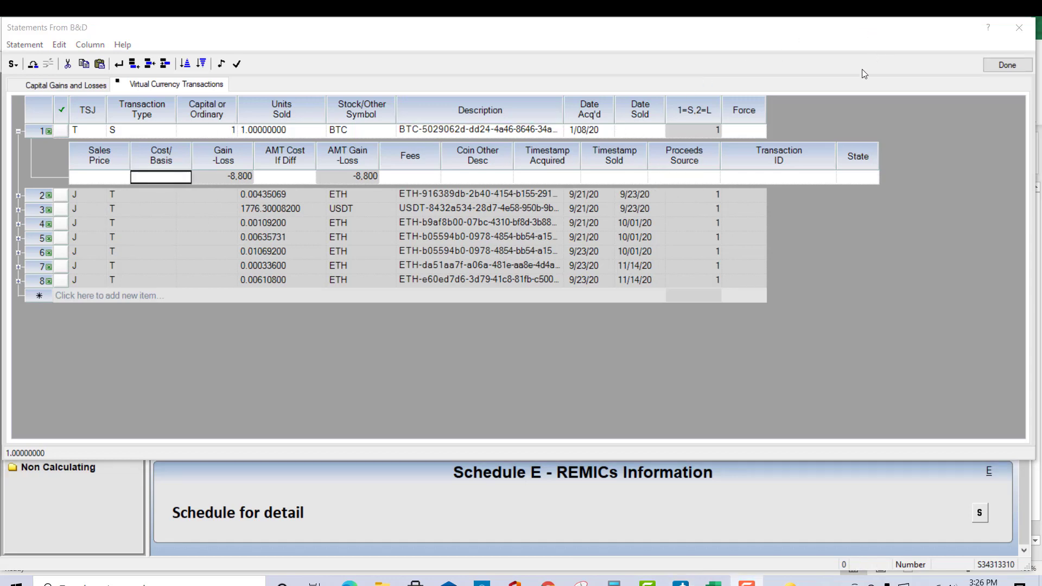
click(901, 265)
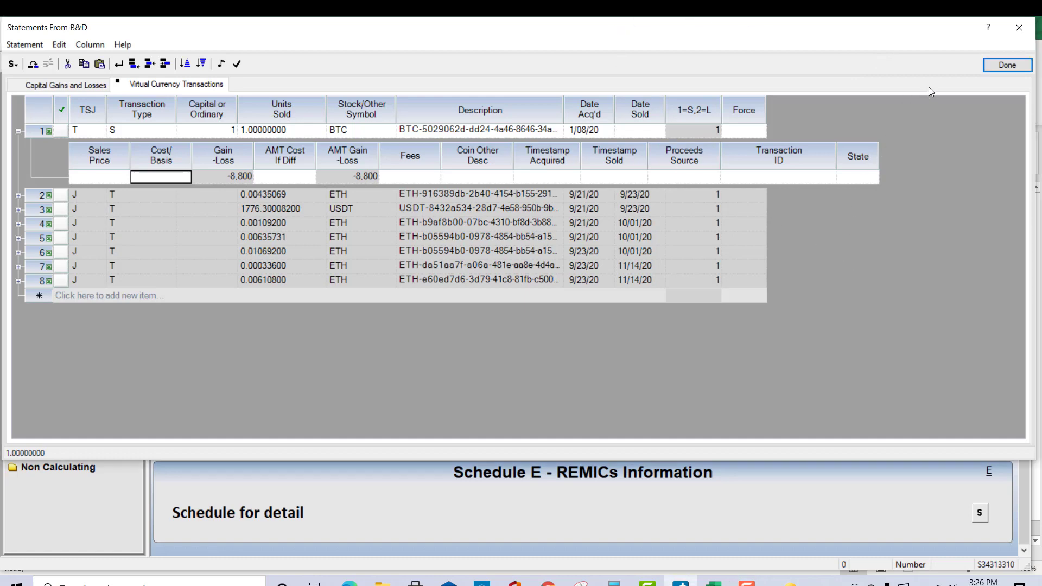
Step: Finish the statement, switch to form view and open the Form 8949 for transactions not reported on Form 1099-B
click(1002, 63)
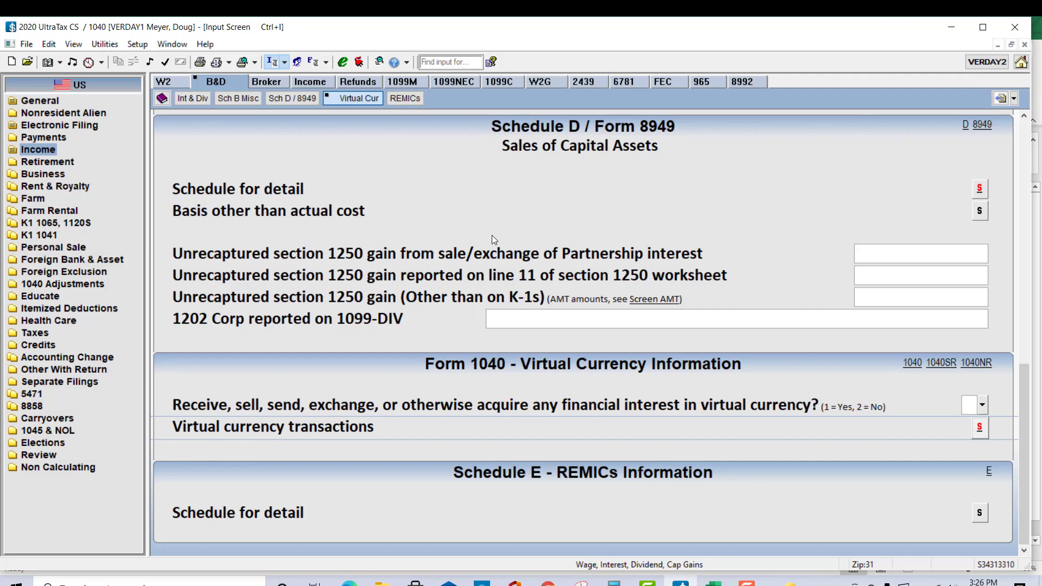
click(317, 63)
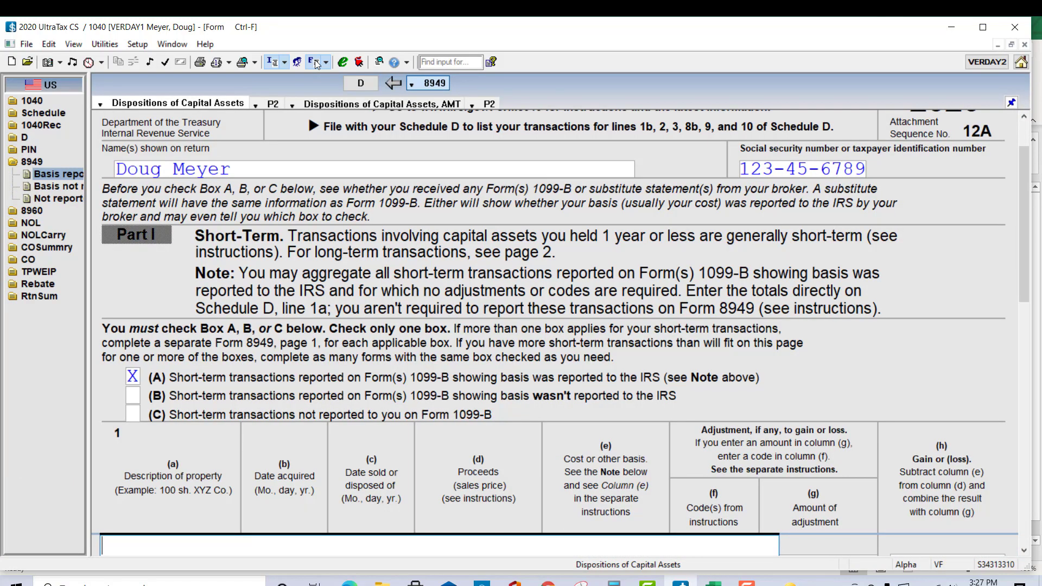
click(65, 199)
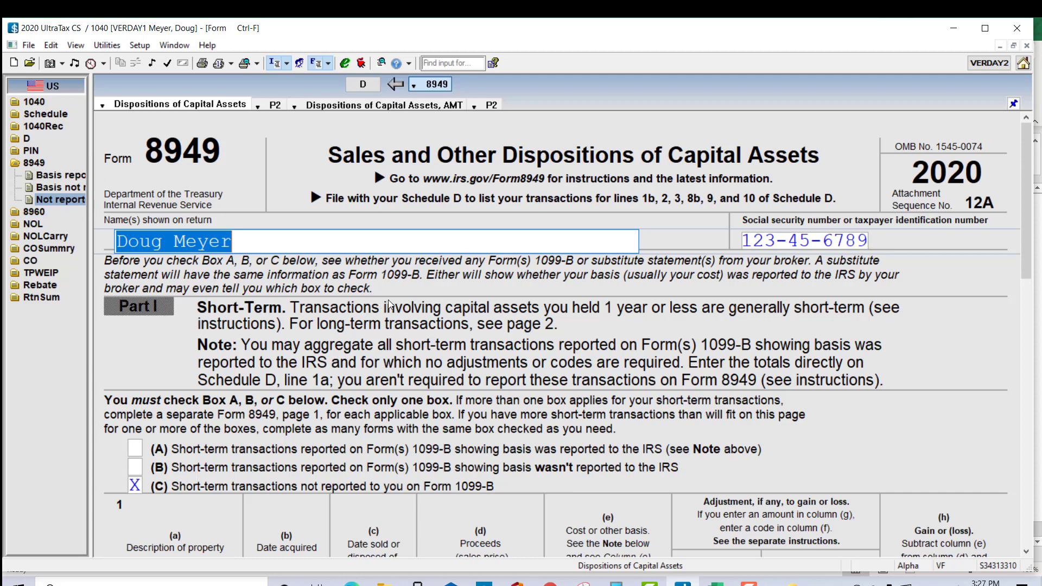
Step: Examine the short-term cryptocurrency transactions and the line 2 totals on Form 8949
scroll(388, 304, down, 5)
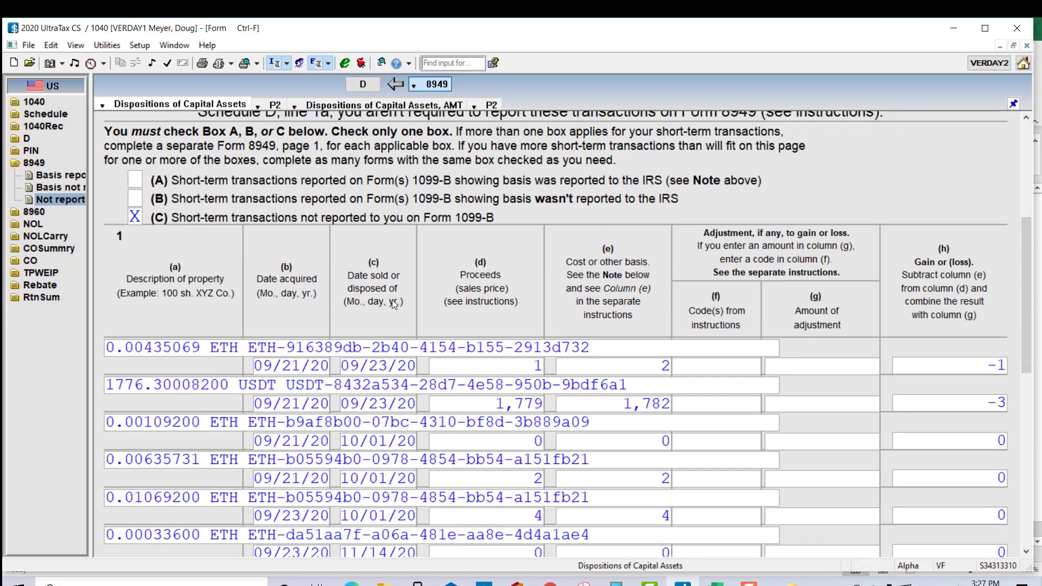
scroll(395, 304, down, 2)
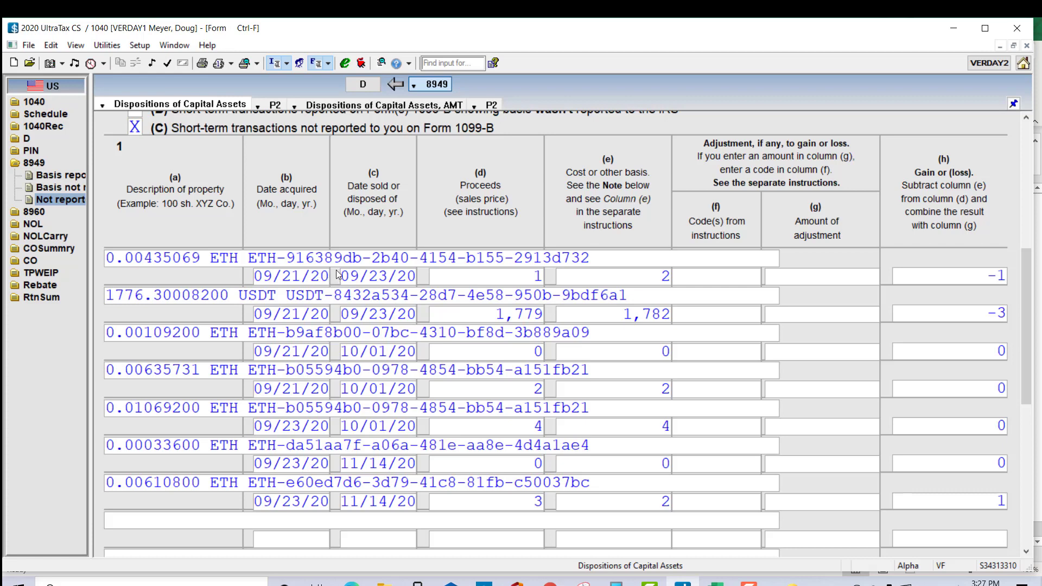
scroll(337, 274, down, 5)
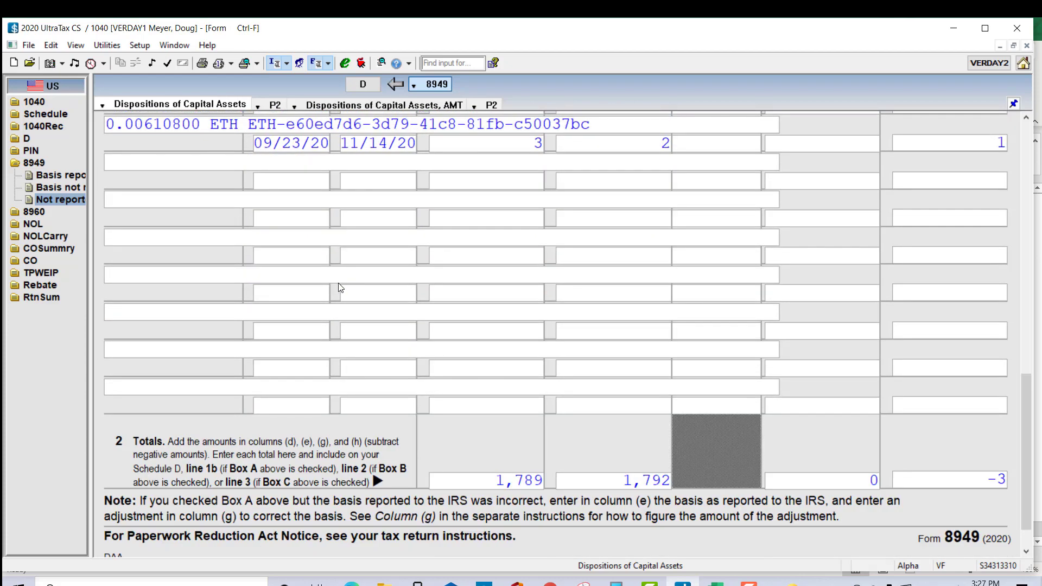
scroll(340, 288, down, 1)
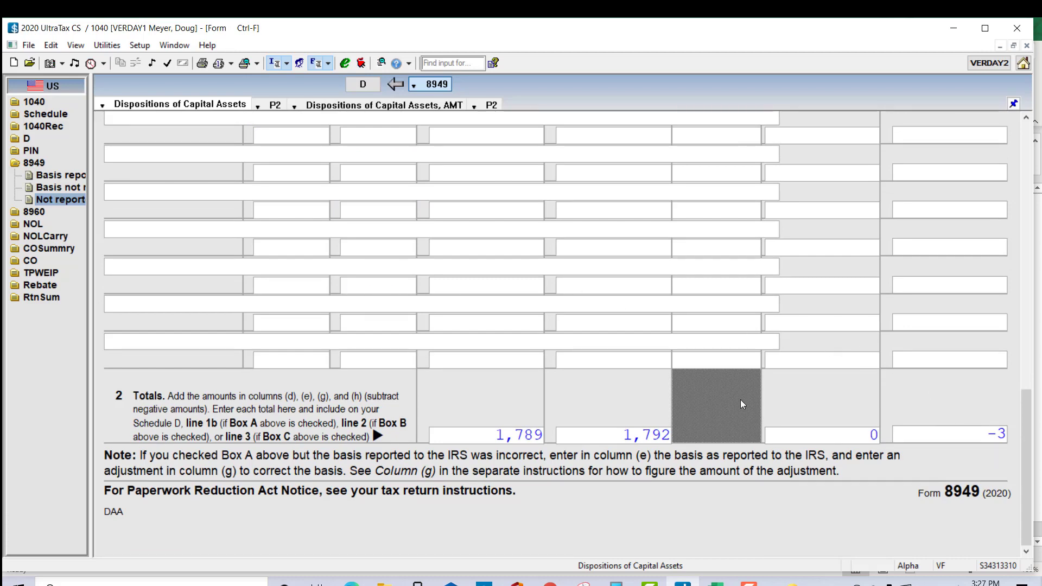
scroll(654, 375, up, 5)
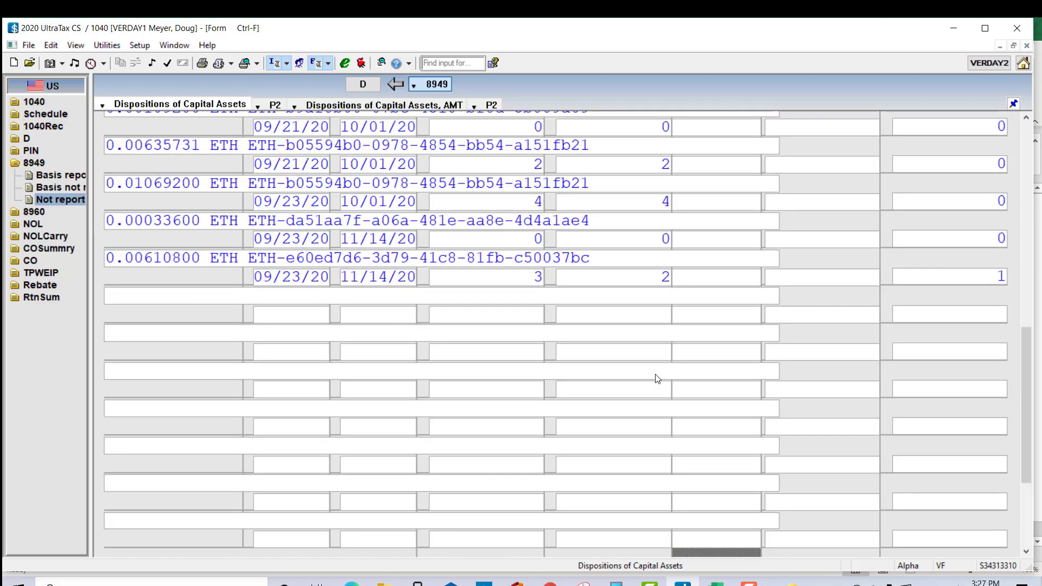
scroll(663, 393, up, 3)
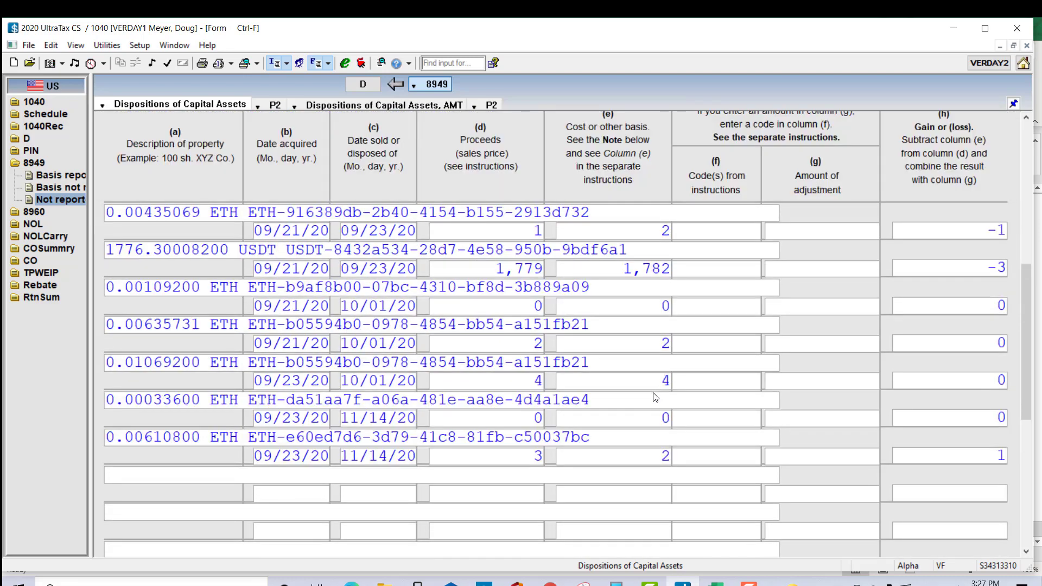
scroll(655, 397, up, 6)
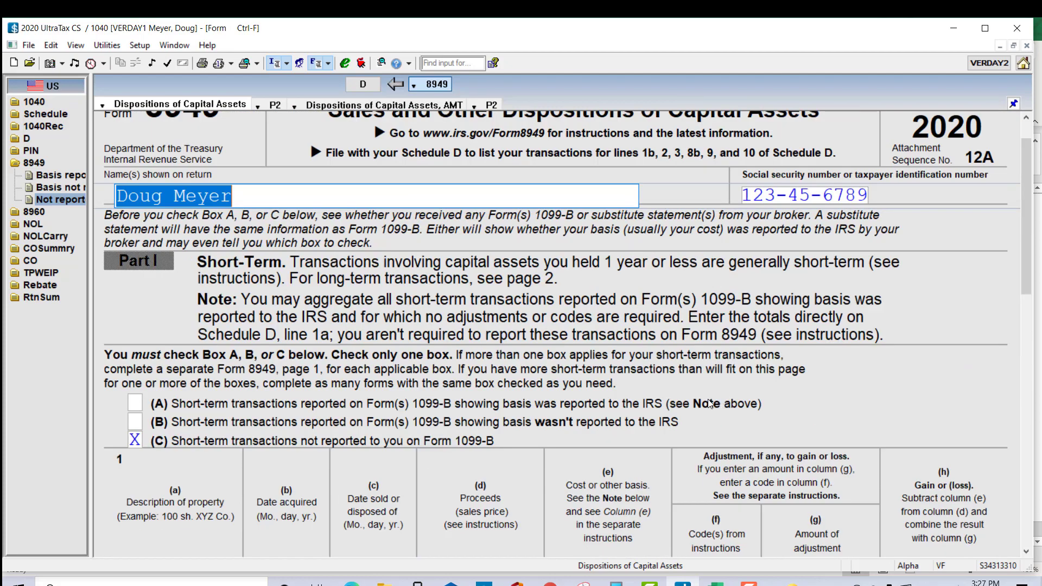
scroll(708, 403, up, 1)
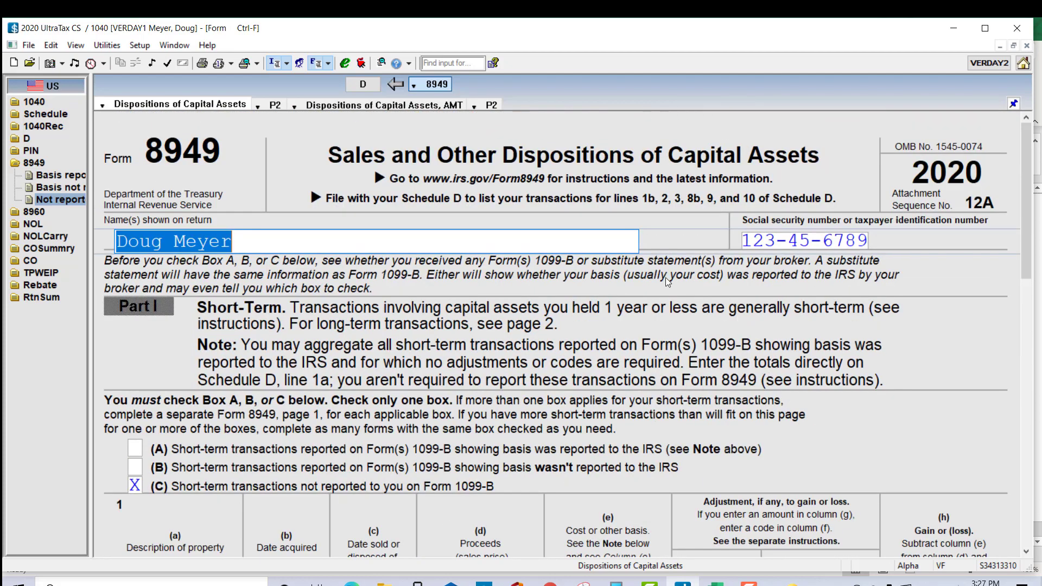
Step: View Form 1040, open Schedule 1 and select the BTC entry under Other income on line 8
click(19, 102)
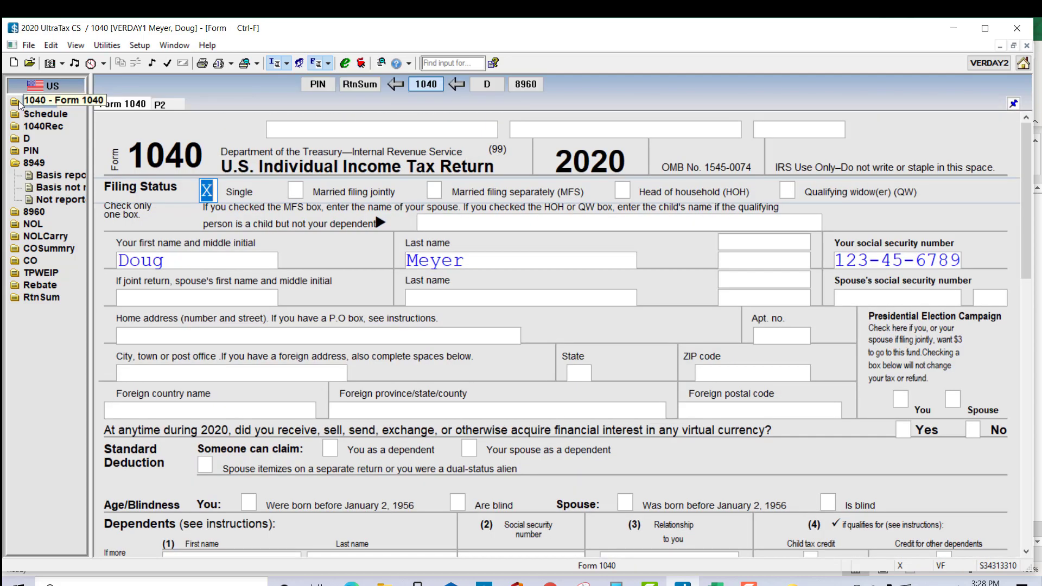
click(31, 113)
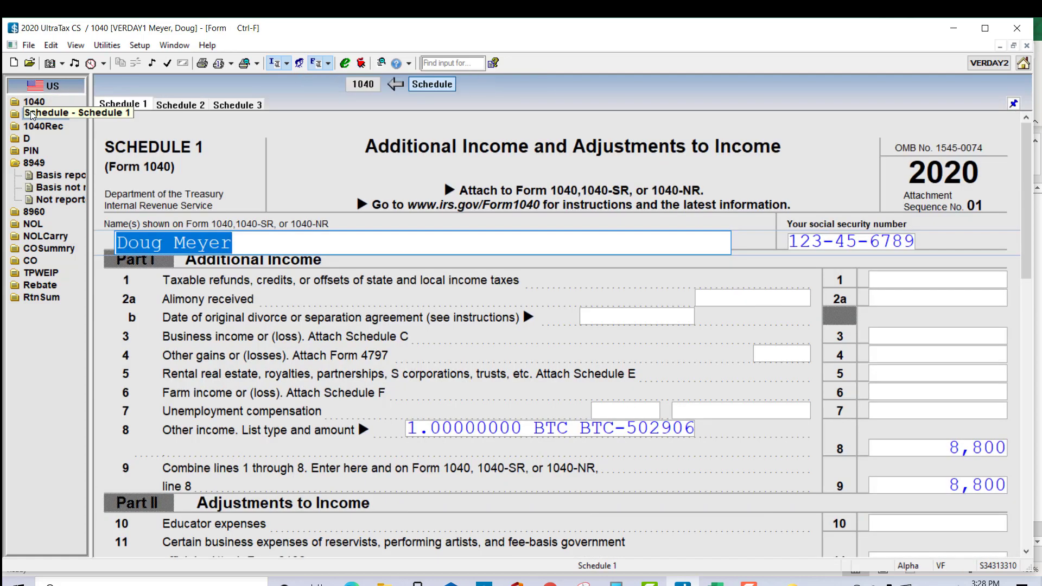
mouse_move(266, 405)
mouse_down()
mouse_move(1023, 400)
mouse_move(330, 402)
mouse_move(320, 390)
mouse_up()
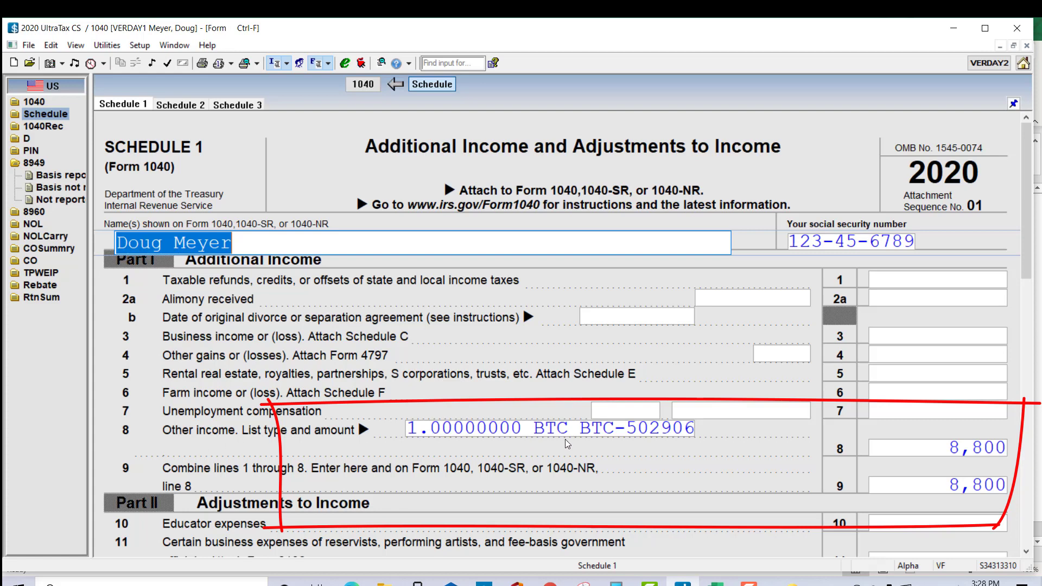
click(579, 433)
click(579, 433)
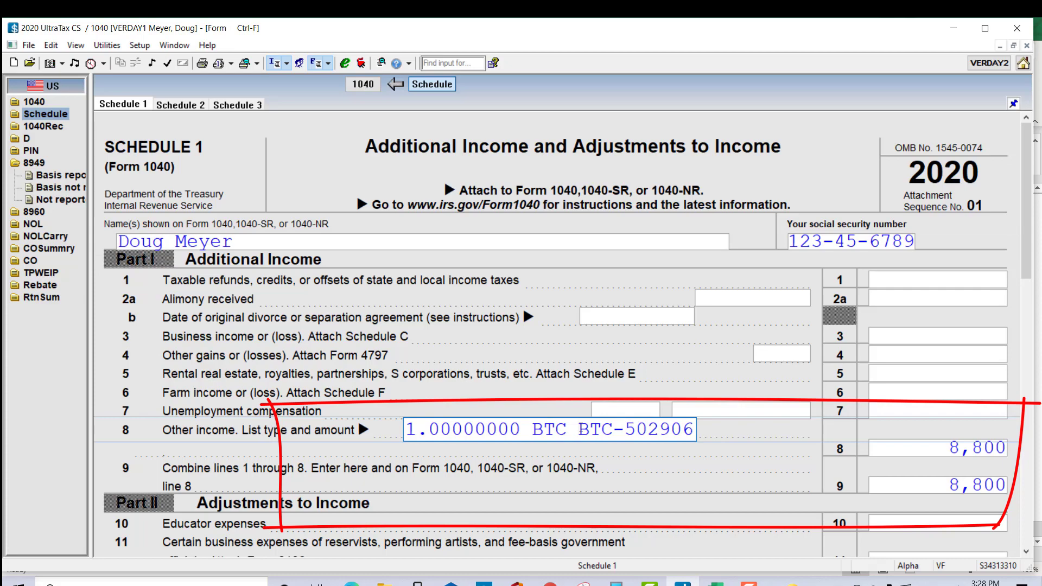